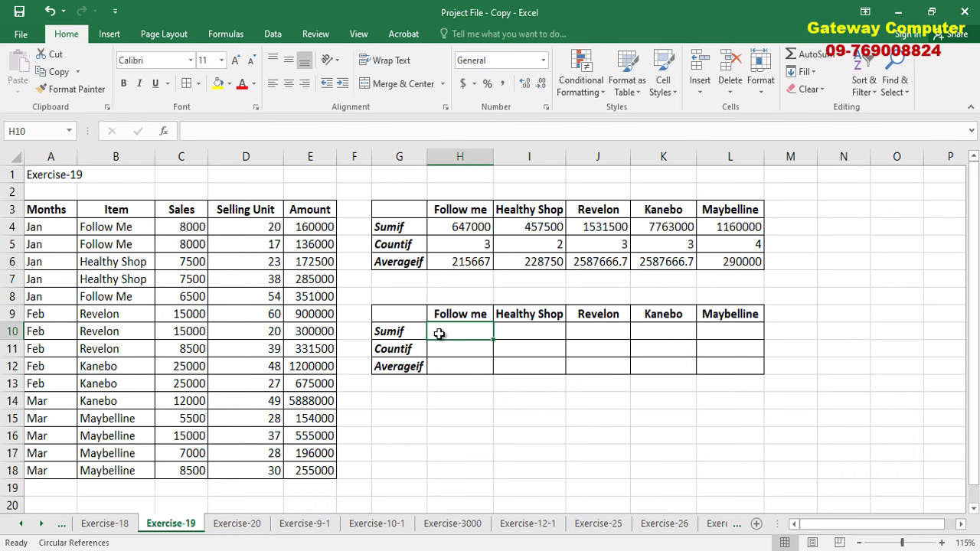
# Enter =SUMIF(B4:B18,B4,E4:E18) in H10 to total the Follow me amounts in the second summary table
pyautogui.write('=')
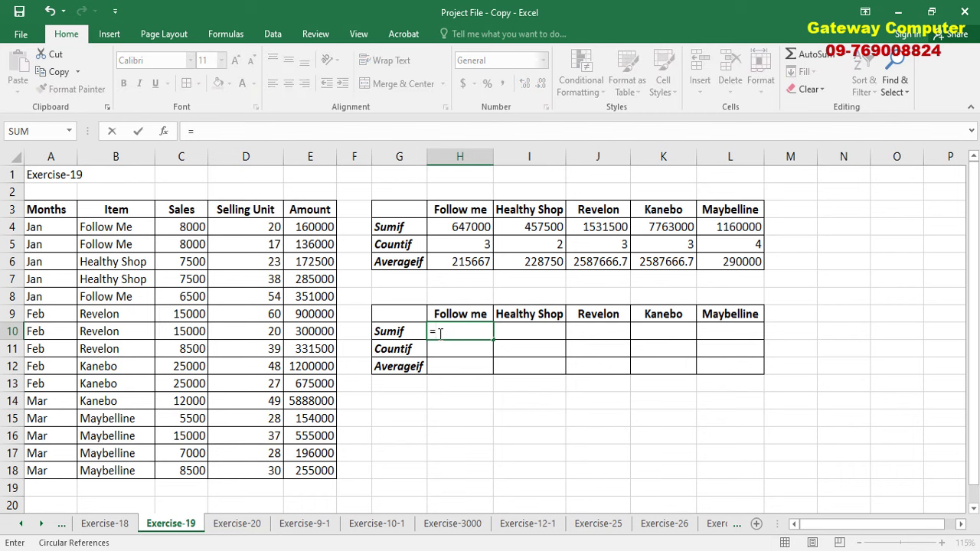
pyautogui.write('sumif(')
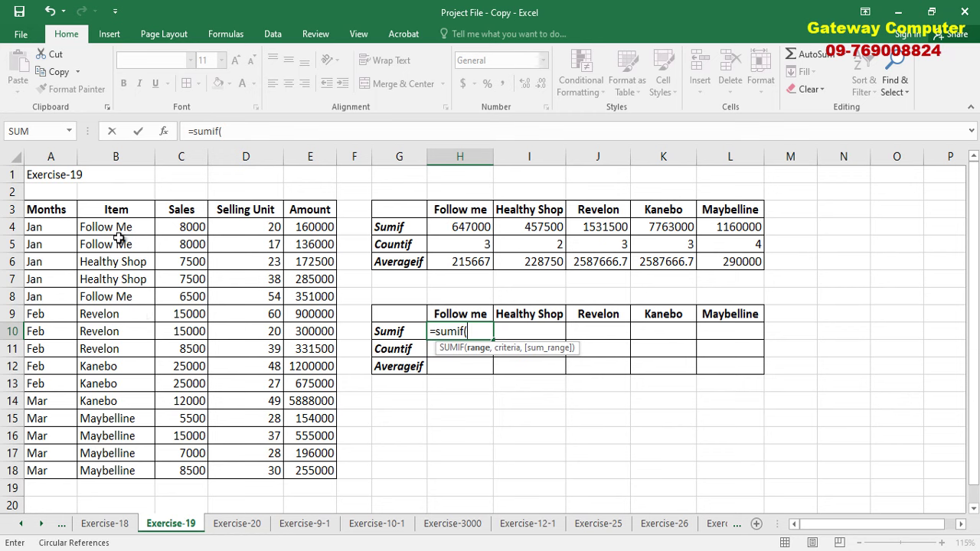
pyautogui.moveTo(117, 227); pyautogui.dragTo(115, 473)
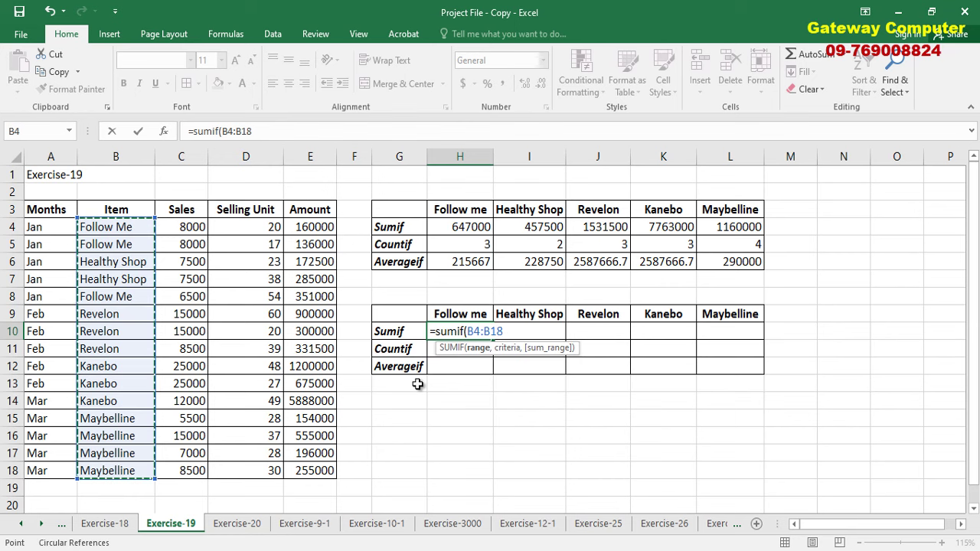
pyautogui.write(',')
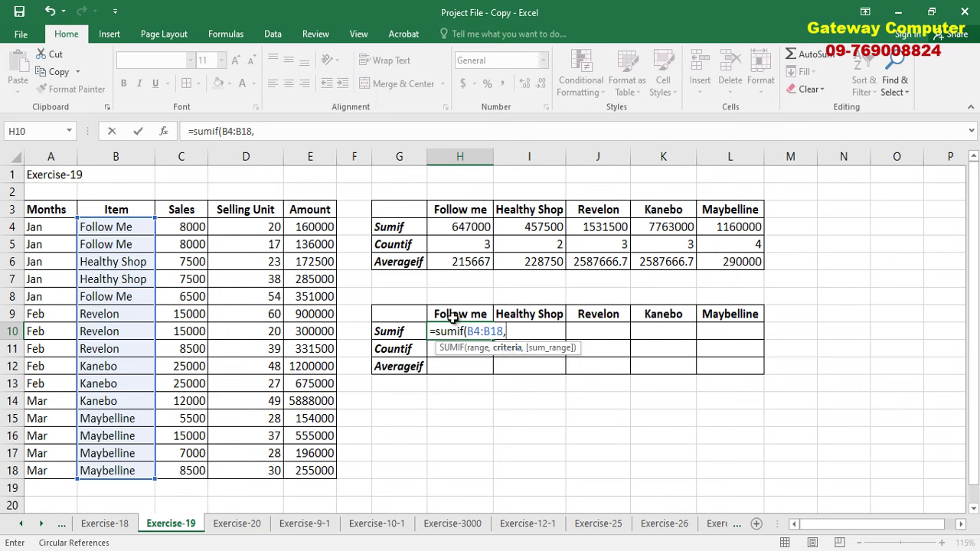
pyautogui.click(112, 228)
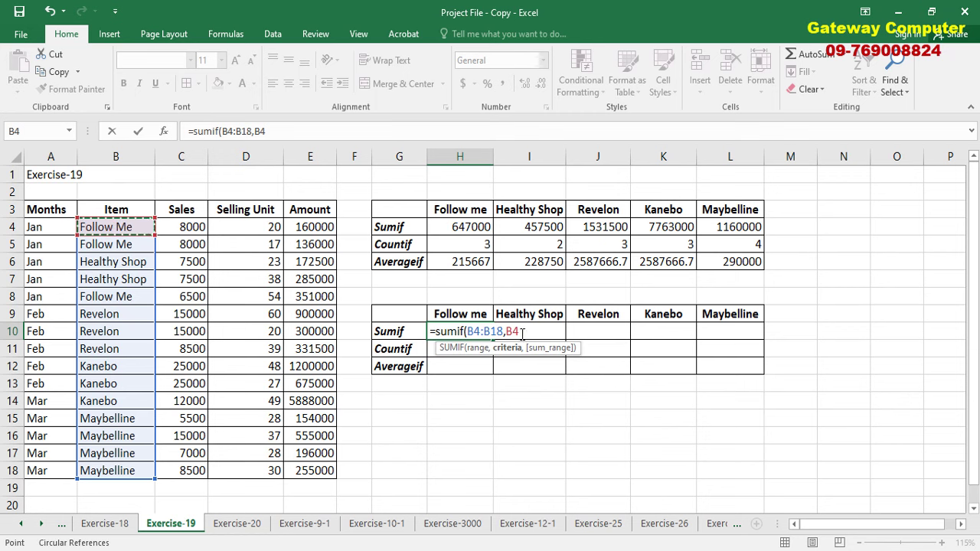
pyautogui.write(',')
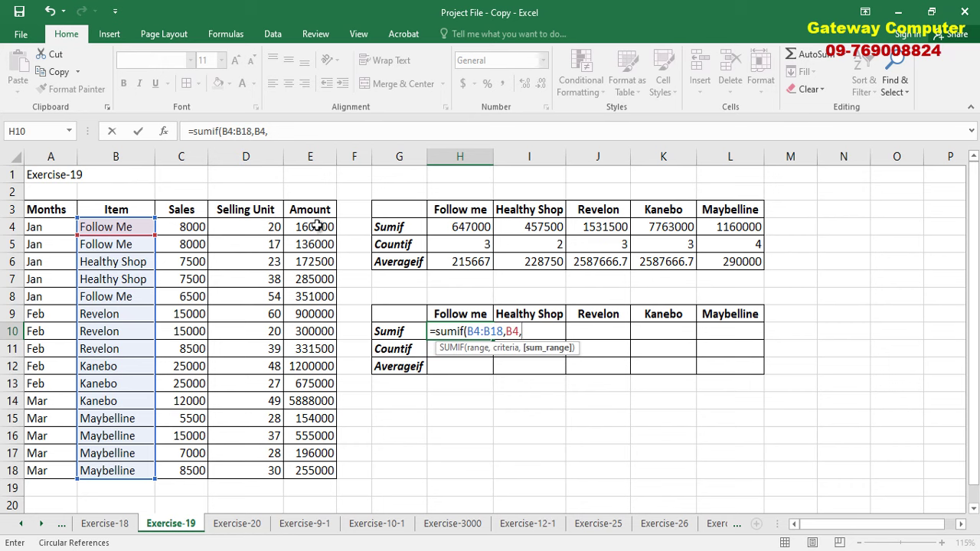
pyautogui.moveTo(317, 227); pyautogui.dragTo(320, 470)
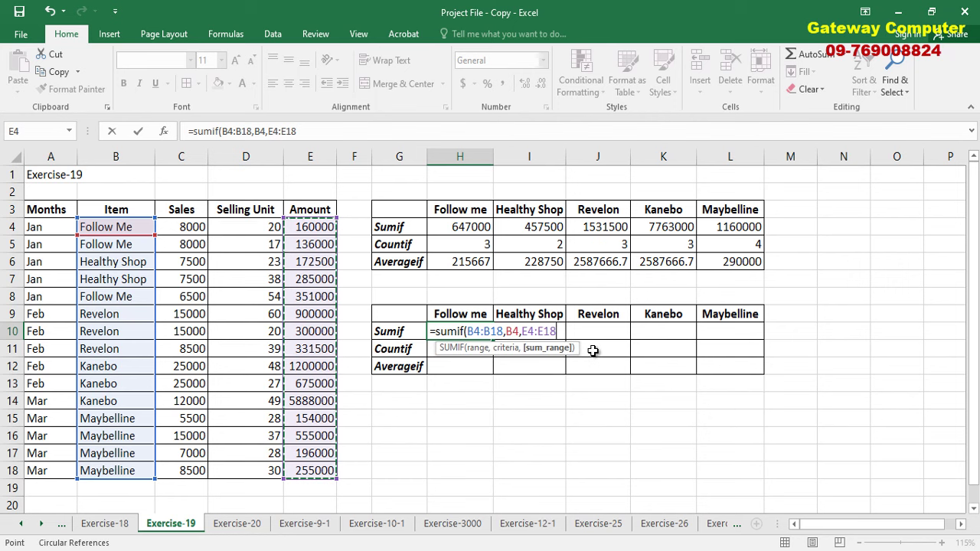
pyautogui.write(')')
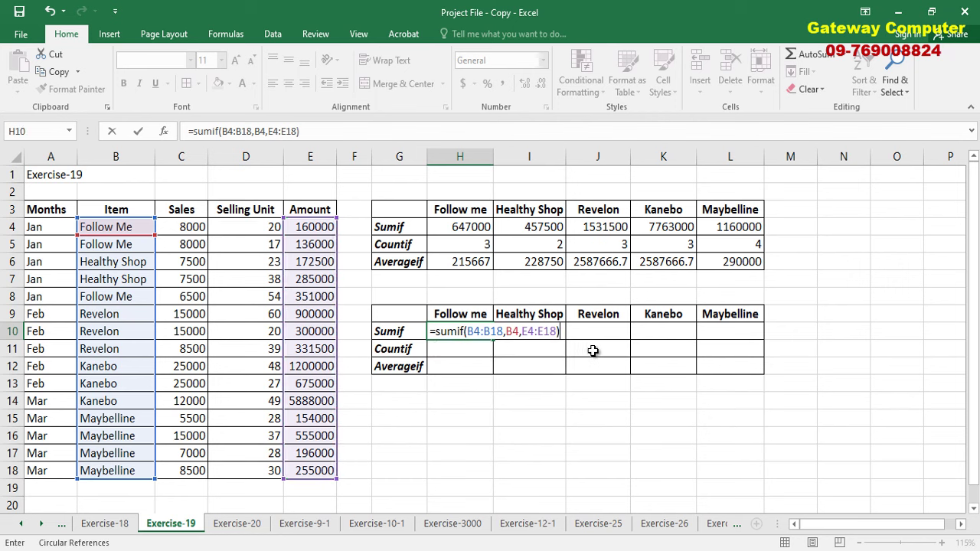
pyautogui.press('Return')
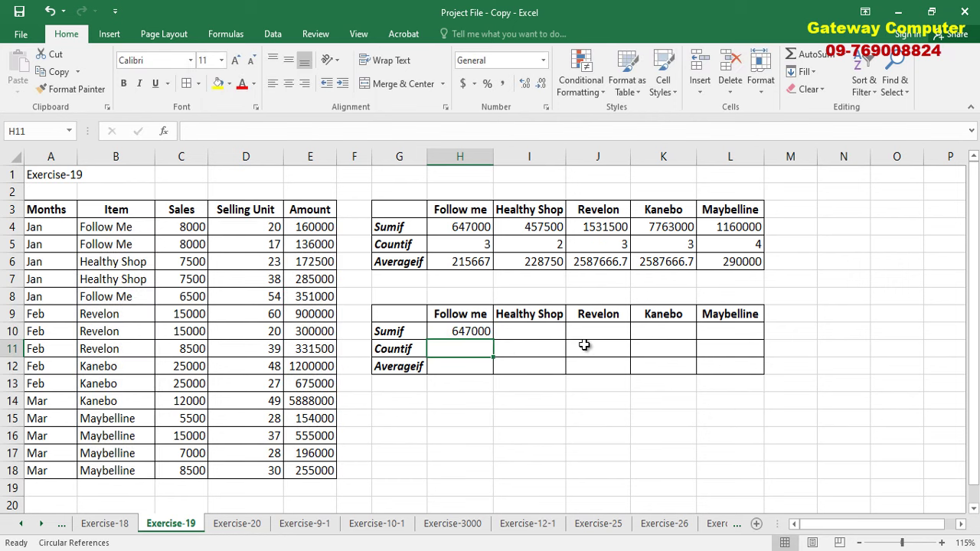
pyautogui.click(469, 330)
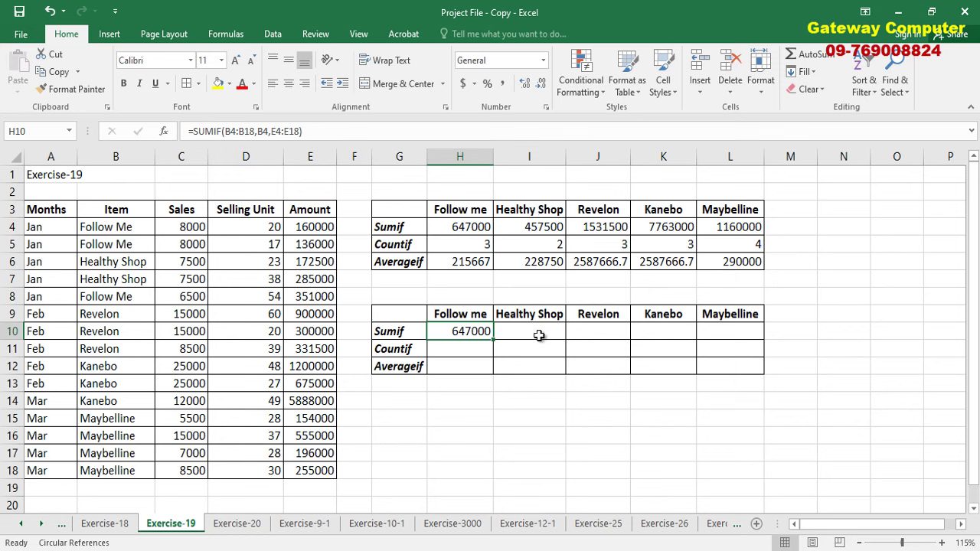
# Enter =SUMIF(B4:B18,B6,E4:E18) in I10 to total the Healthy Shop amounts
pyautogui.click(532, 331)
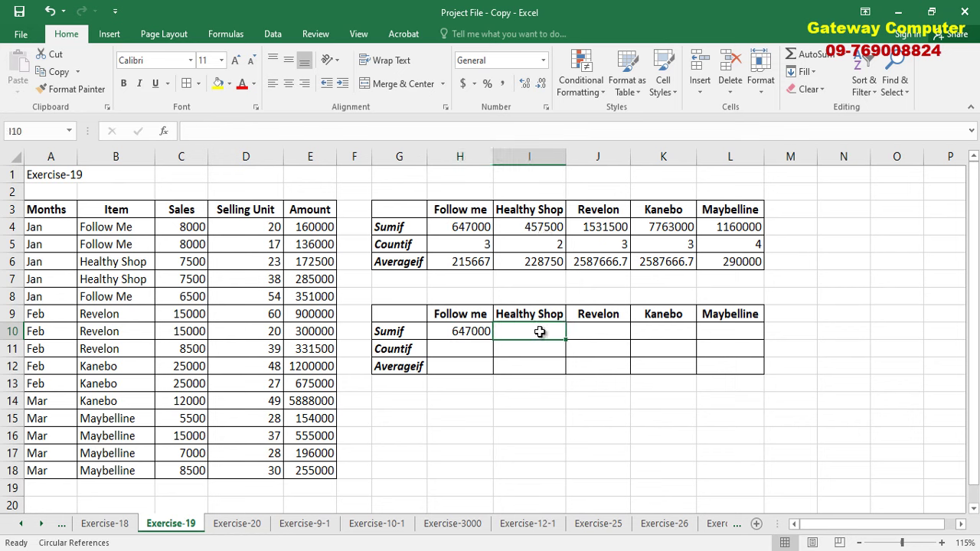
pyautogui.write('=')
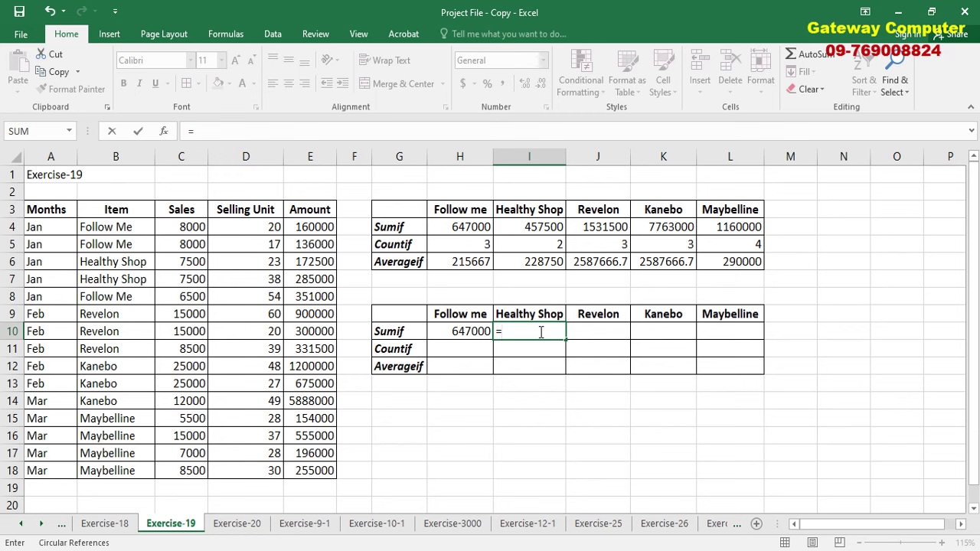
pyautogui.write('sumif(')
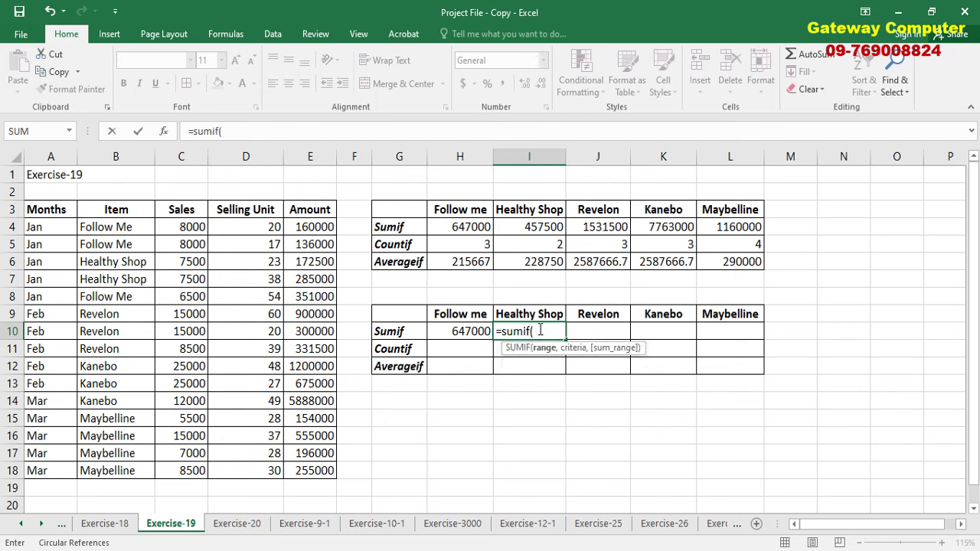
pyautogui.moveTo(107, 227); pyautogui.dragTo(121, 472)
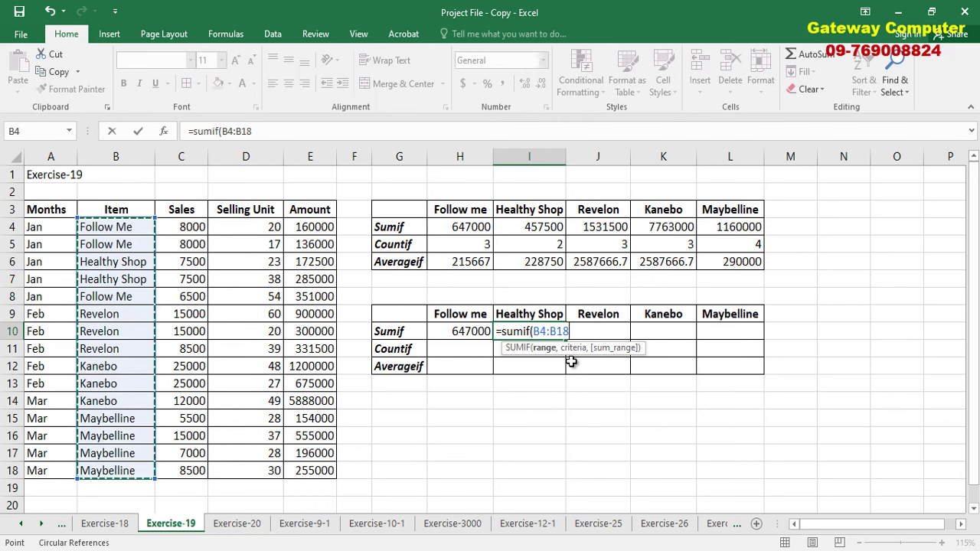
pyautogui.write(',')
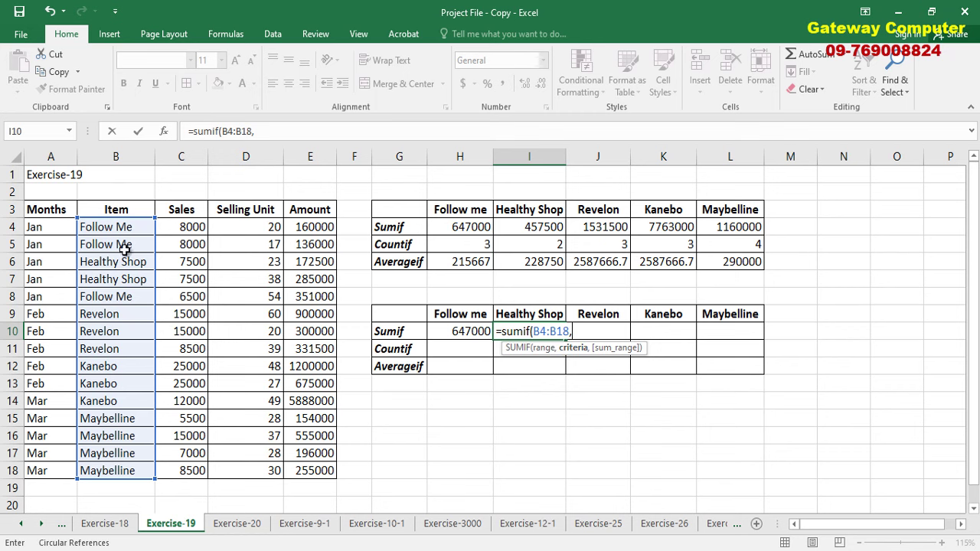
pyautogui.click(106, 262)
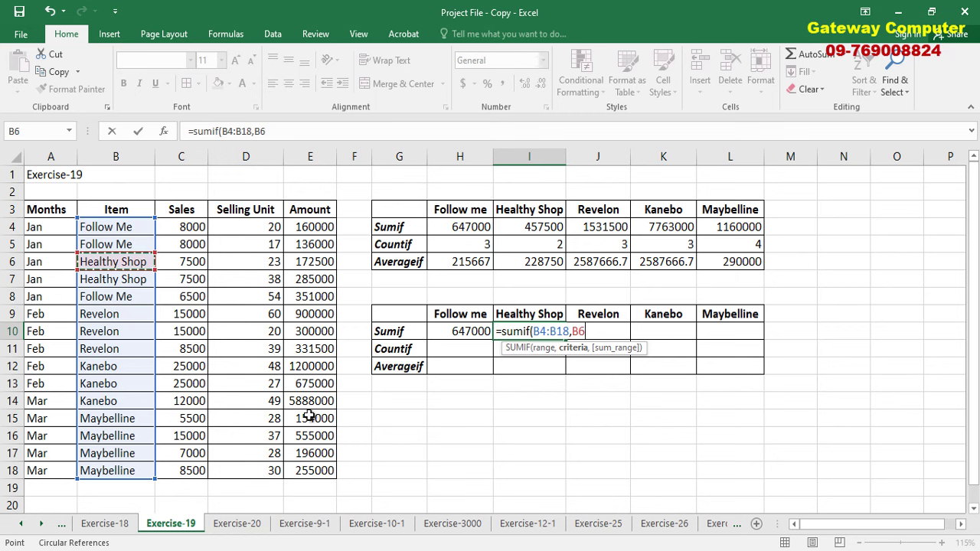
pyautogui.write(',')
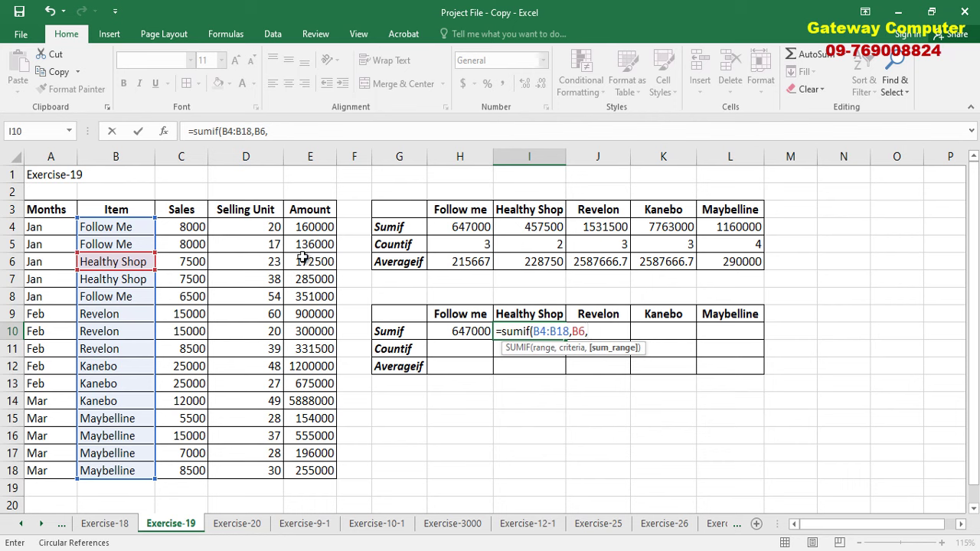
pyautogui.moveTo(305, 226); pyautogui.dragTo(314, 469)
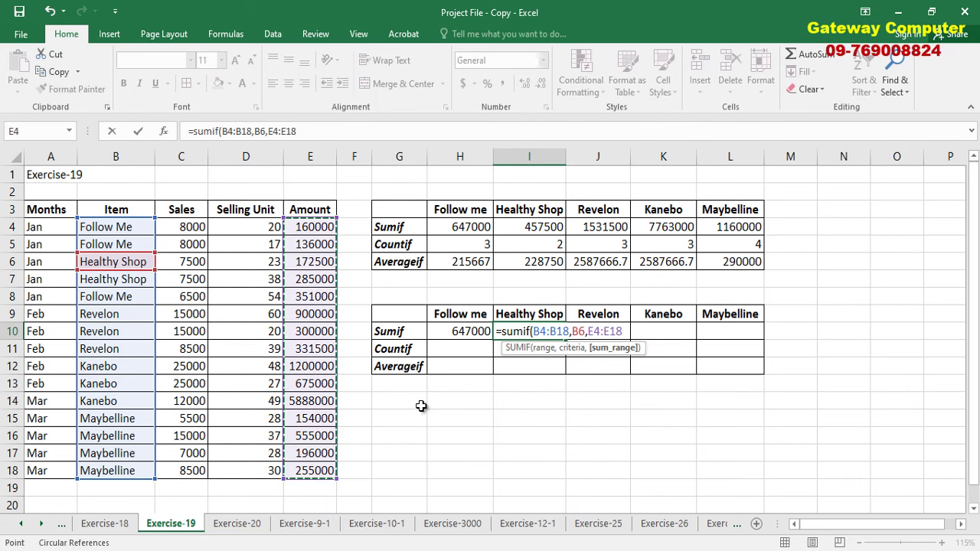
pyautogui.write(')')
pyautogui.press('Return')
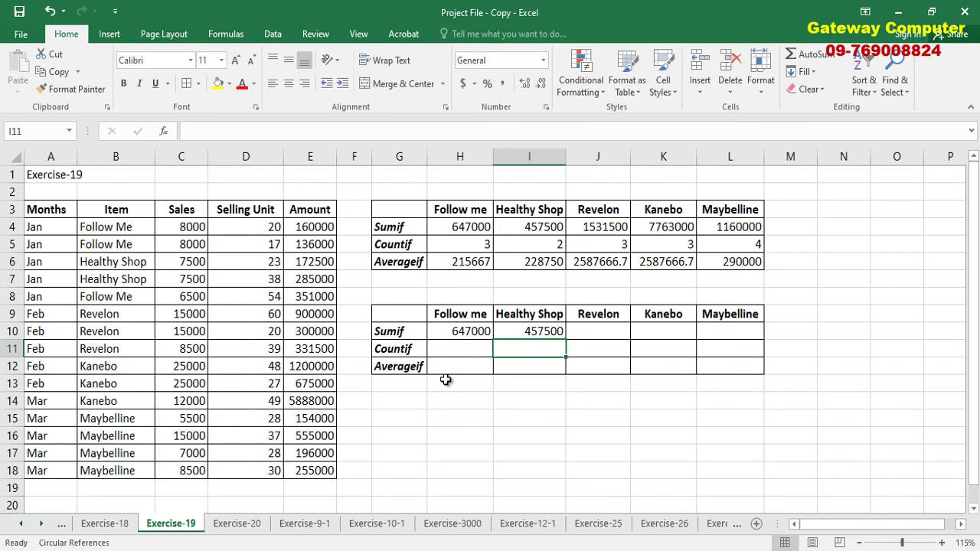
pyautogui.click(531, 332)
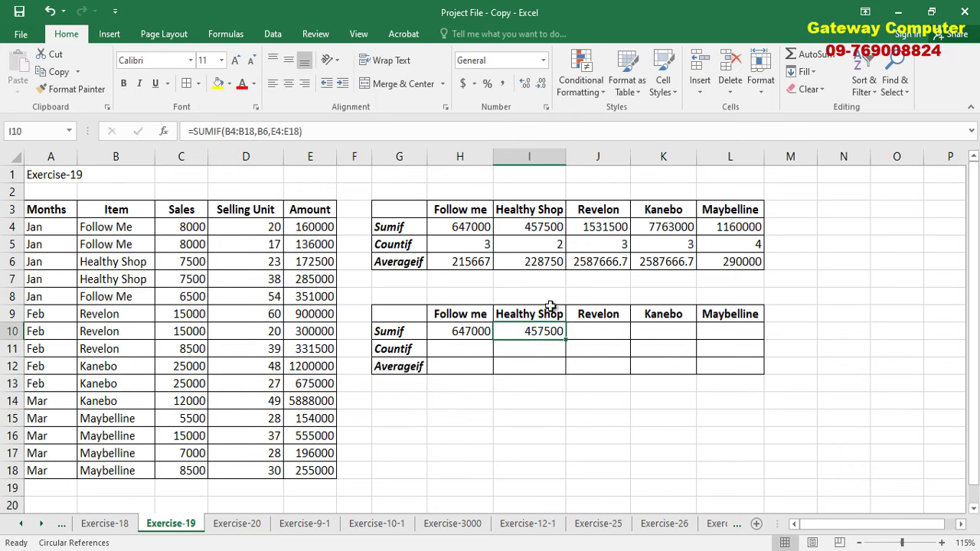
# Enter =SUMIF(B4:B18,B9,E4:E18) in J10 to total the Revelon amounts
pyautogui.click(607, 333)
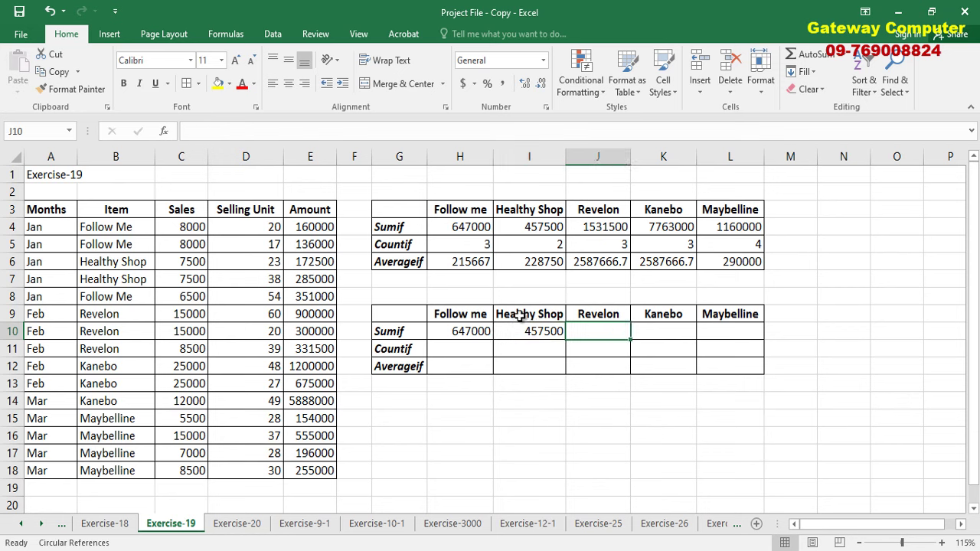
pyautogui.write('=')
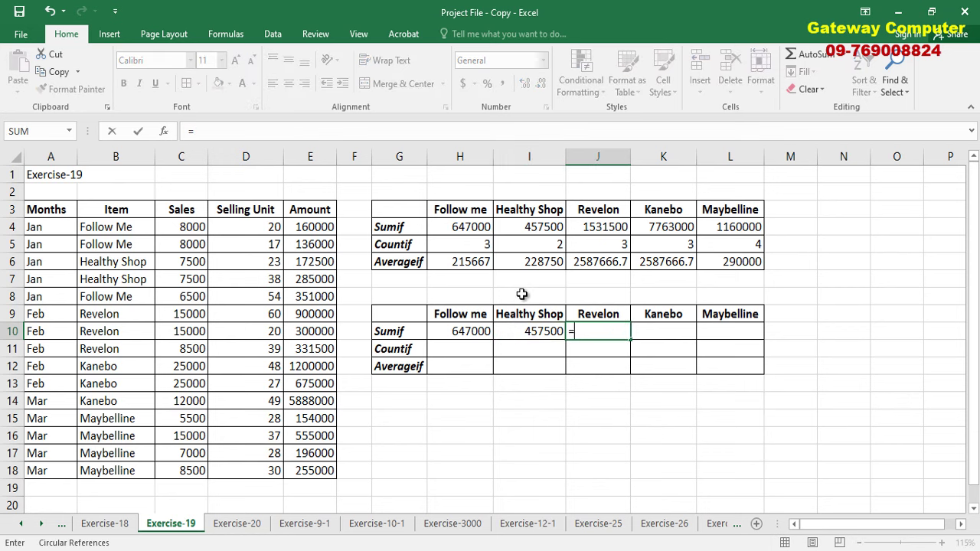
pyautogui.write('sum(')
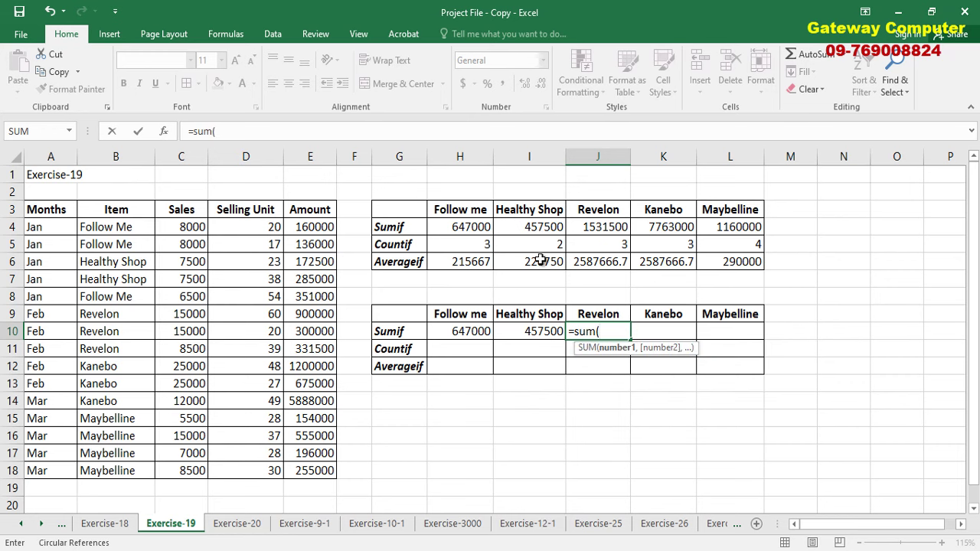
pyautogui.press('BackSpace')
pyautogui.write('if(')
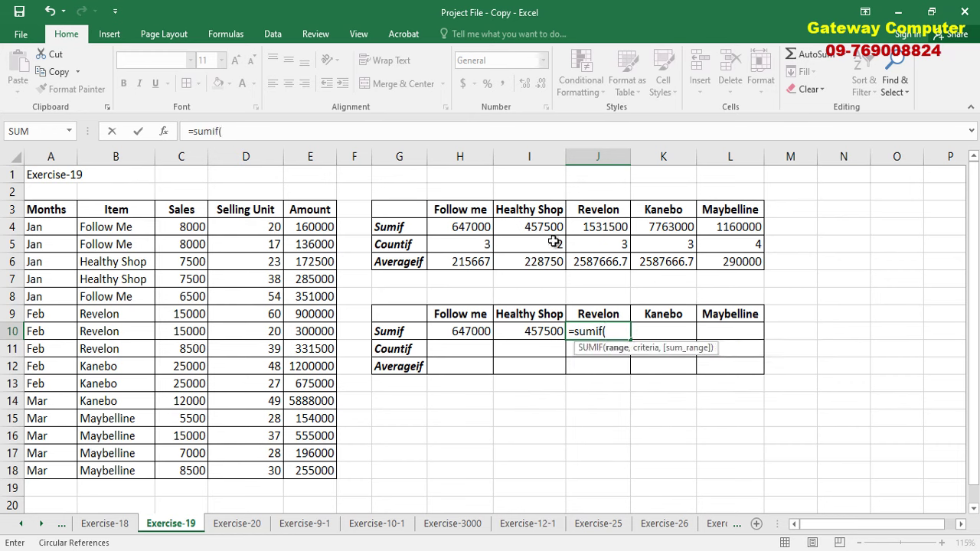
pyautogui.moveTo(115, 227); pyautogui.dragTo(122, 467)
pyautogui.write(',')
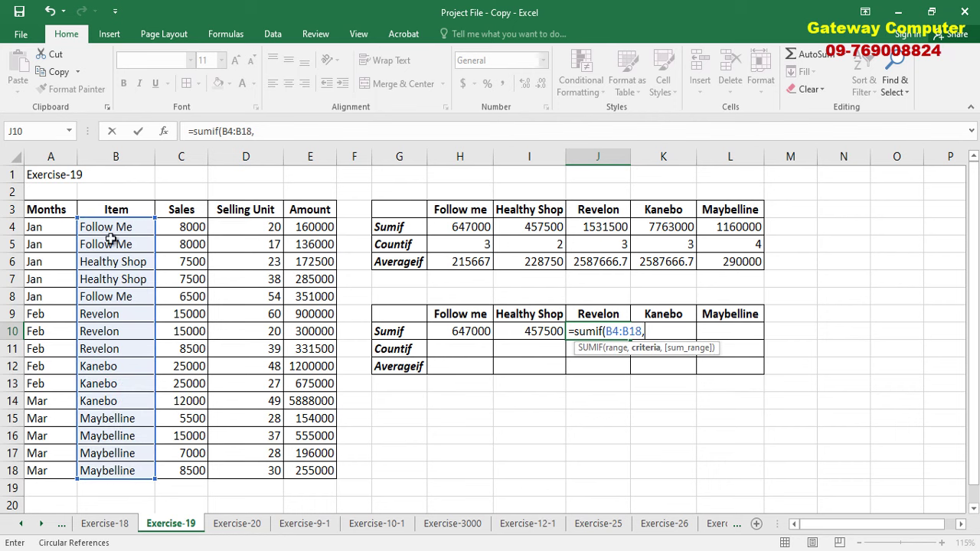
pyautogui.click(104, 314)
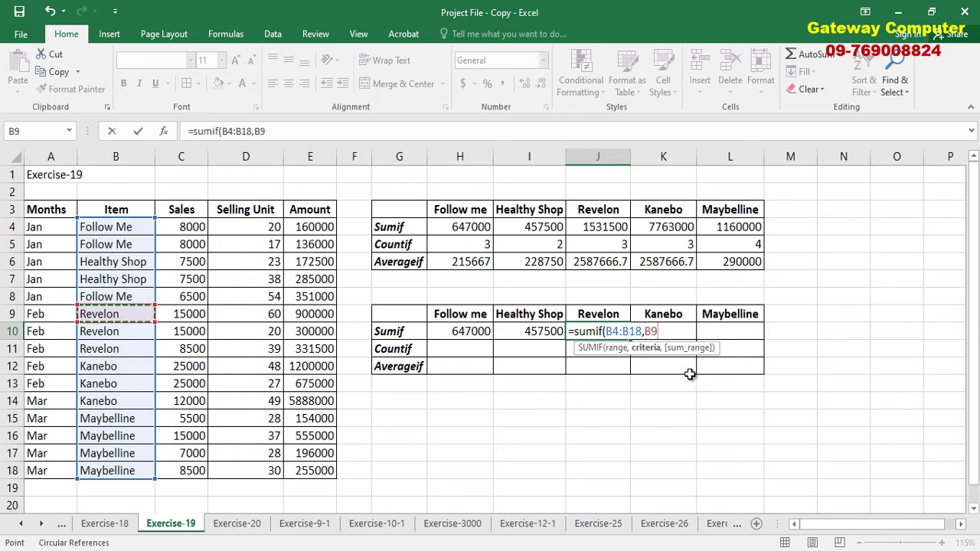
pyautogui.write(',')
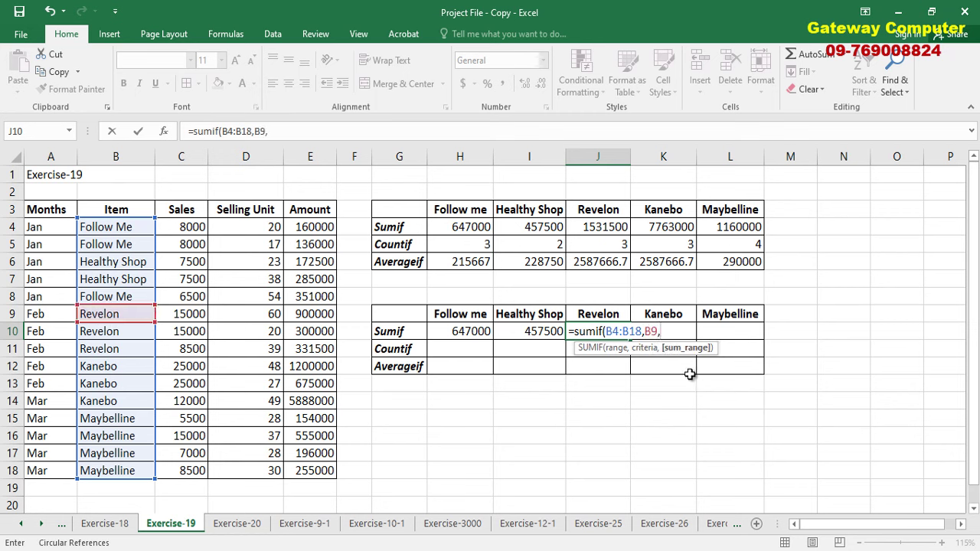
pyautogui.moveTo(314, 227); pyautogui.dragTo(311, 468)
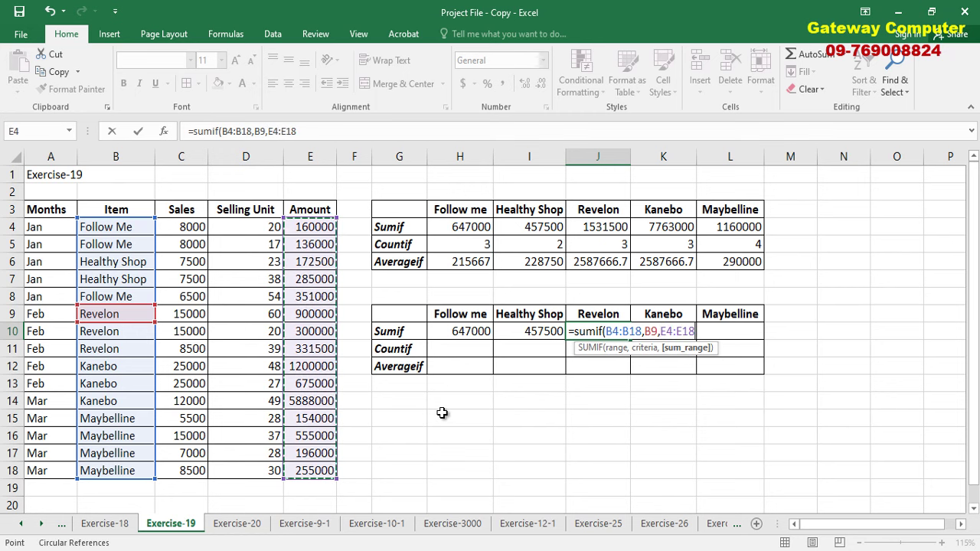
pyautogui.write(')')
pyautogui.press('Return')
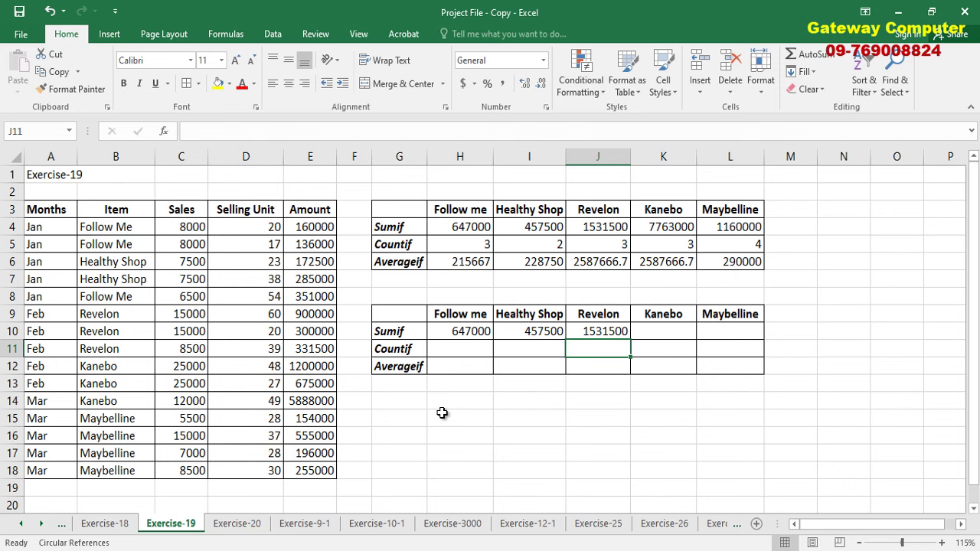
# Enter =SUMIF(B4:B18,B12,E4:E18) in K10 to total the Kanebo amounts
pyautogui.click(655, 332)
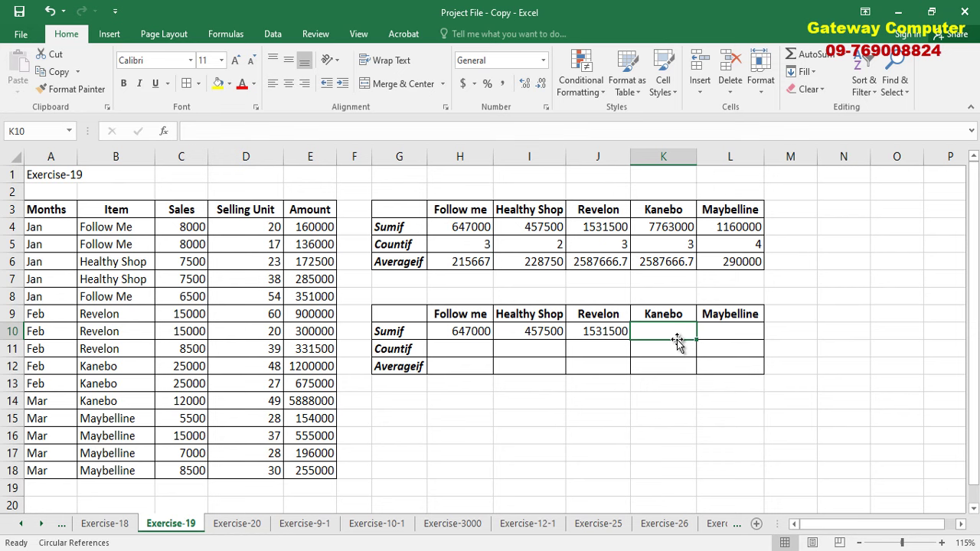
pyautogui.write('=sumif(')
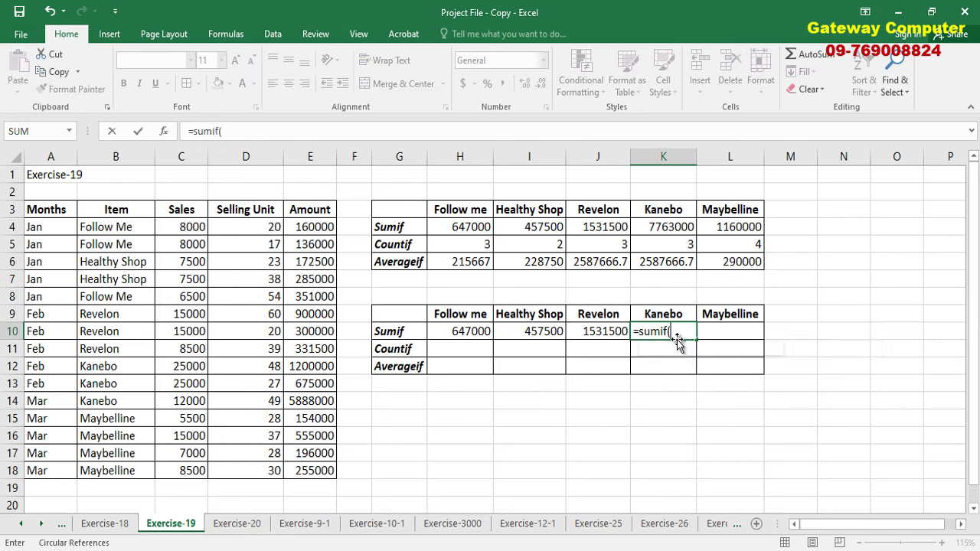
pyautogui.moveTo(128, 227); pyautogui.dragTo(122, 469)
pyautogui.write(',')
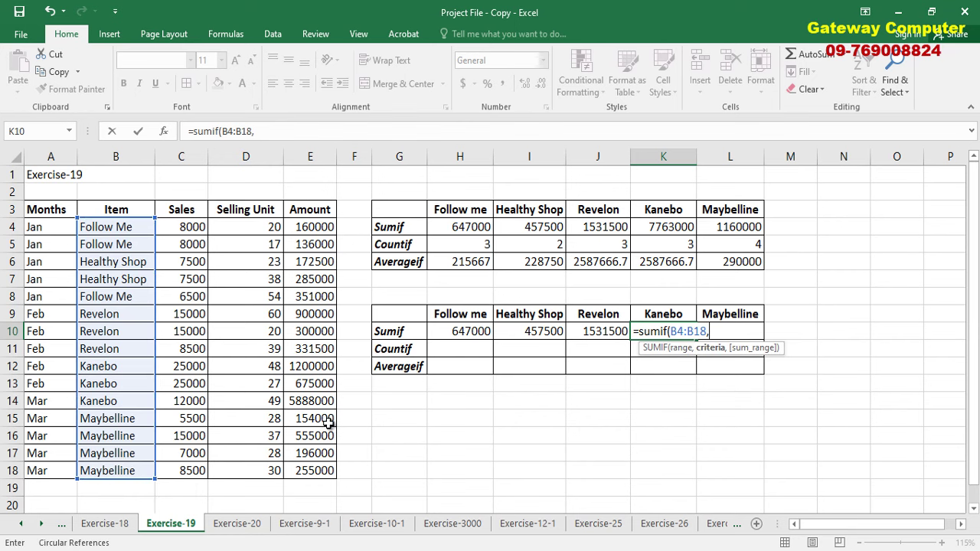
pyautogui.click(115, 366)
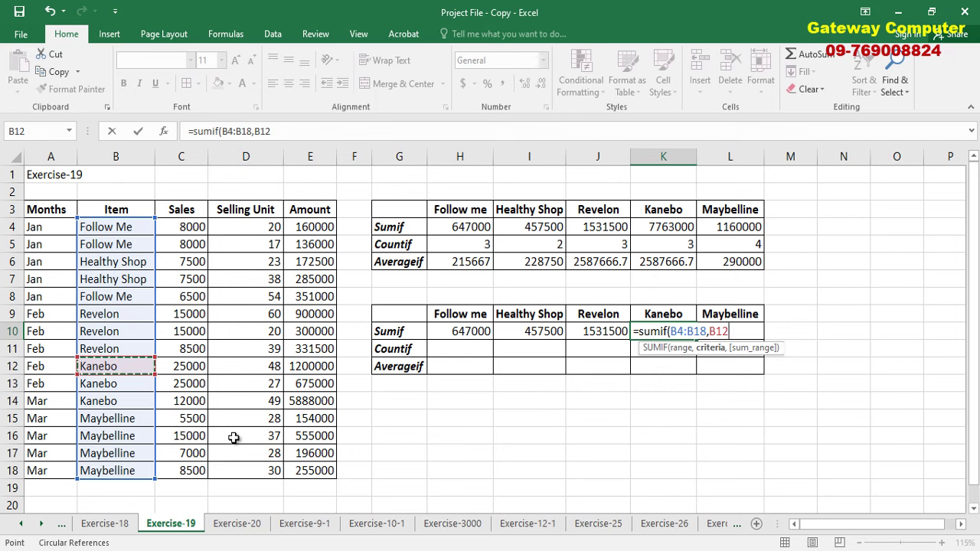
pyautogui.write(',')
pyautogui.moveTo(308, 228); pyautogui.dragTo(314, 468)
pyautogui.write(')')
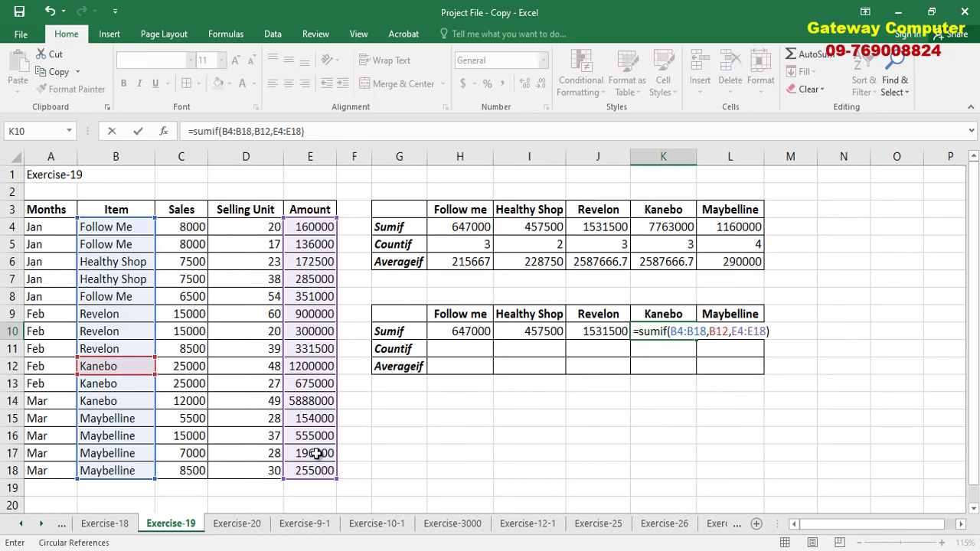
pyautogui.press('Return')
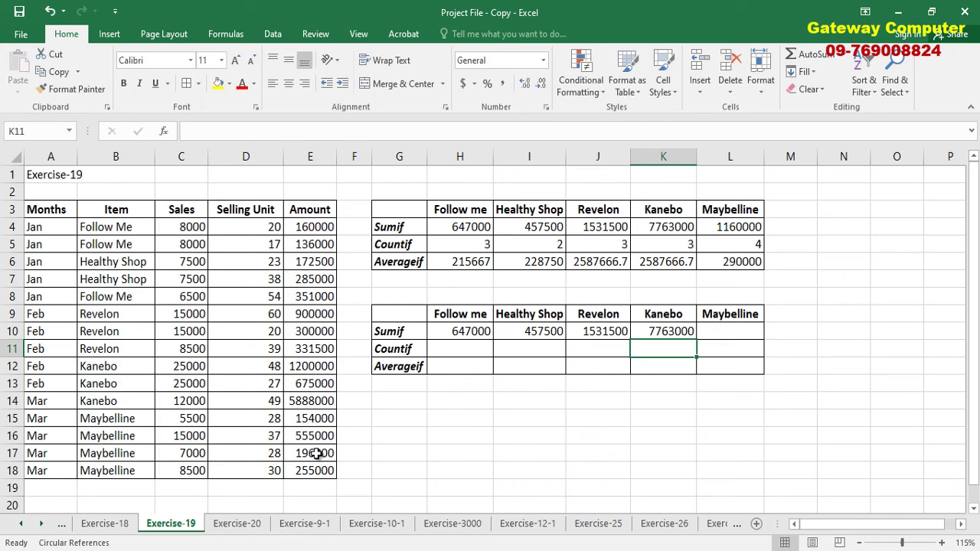
# Enter =SUMIF(B4:B18,B16,E4:E18) in L10 to total the Maybelline amounts
pyautogui.click(734, 331)
pyautogui.write('=')
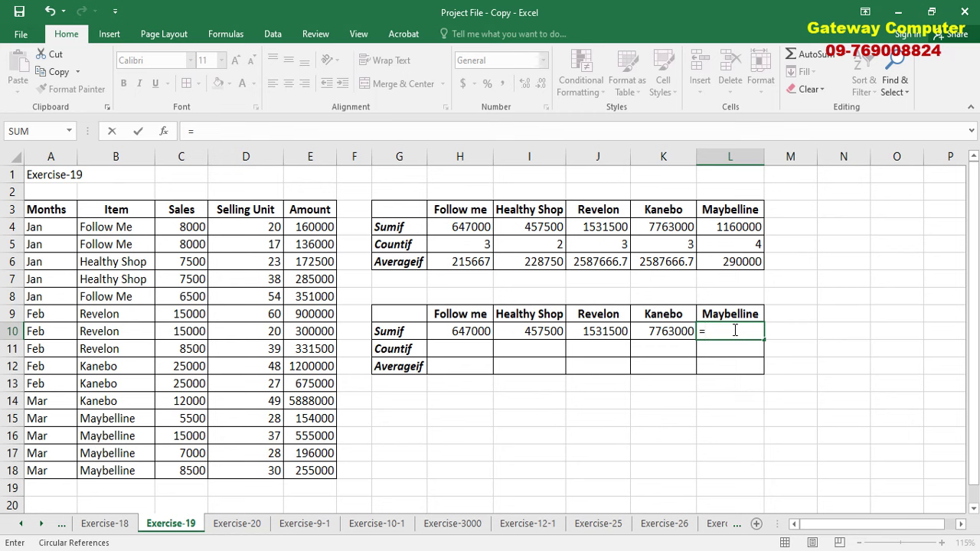
pyautogui.write('sumif(')
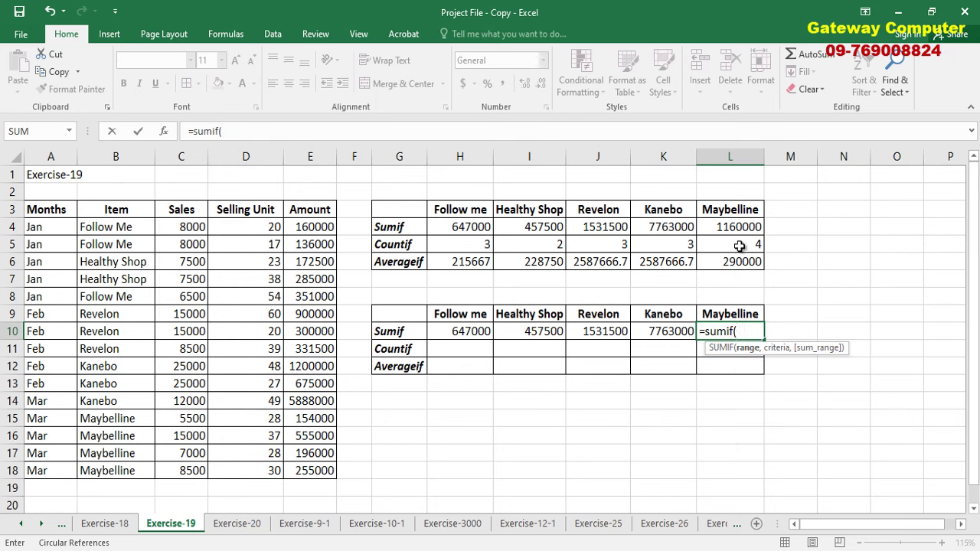
pyautogui.moveTo(134, 227); pyautogui.dragTo(127, 469)
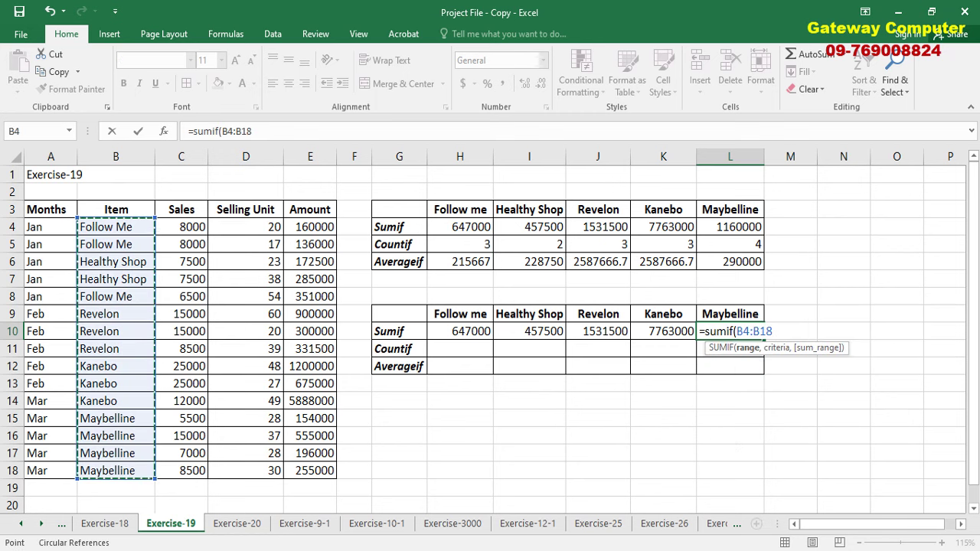
pyautogui.write(',')
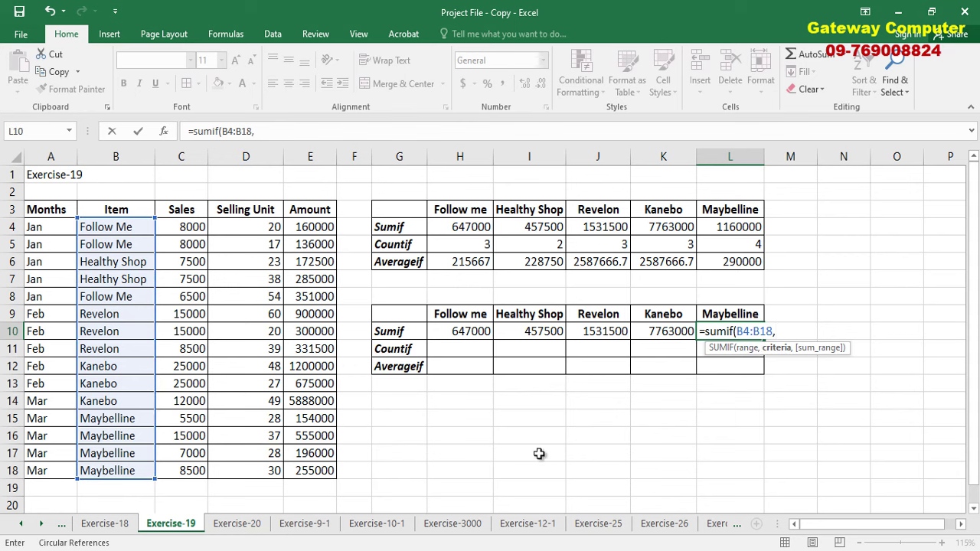
pyautogui.click(127, 436)
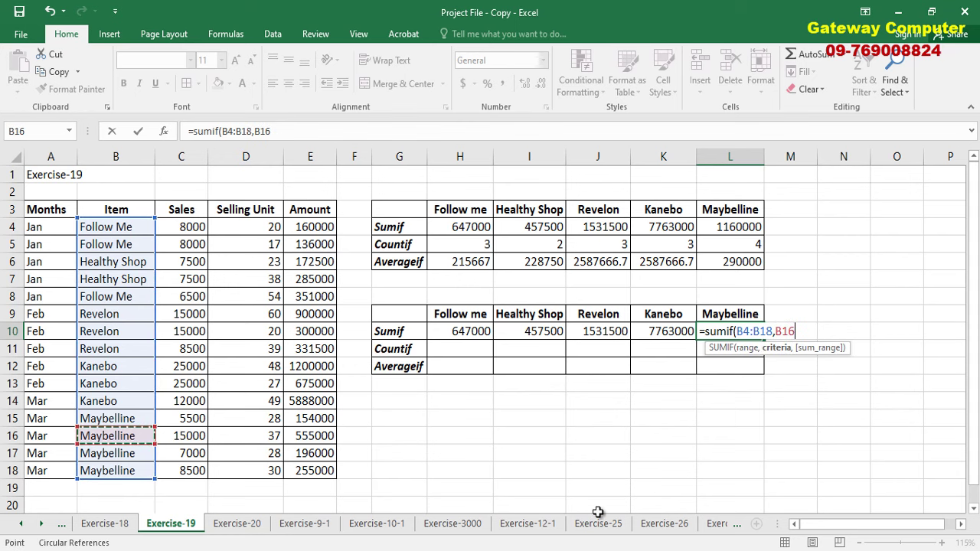
pyautogui.write(',')
pyautogui.moveTo(315, 224); pyautogui.dragTo(328, 470)
pyautogui.write(')')
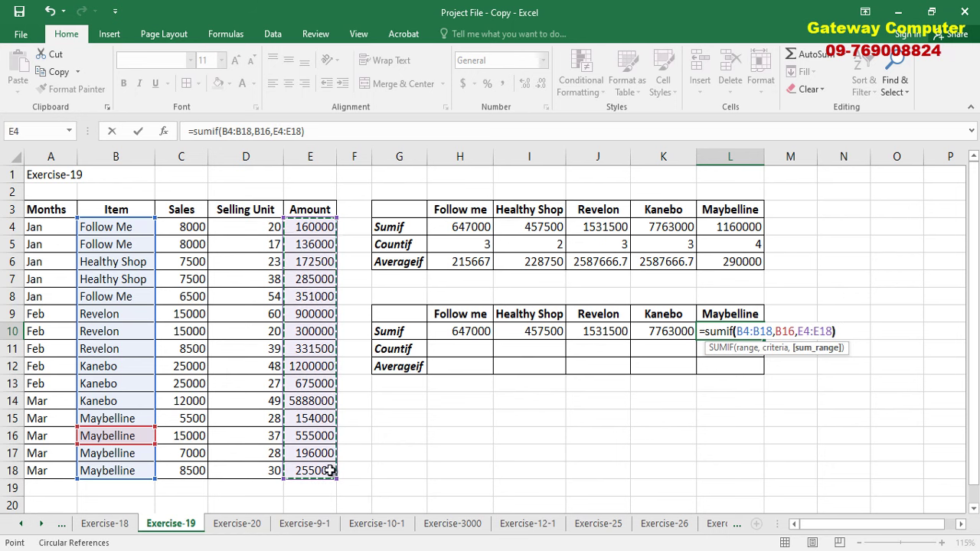
pyautogui.press('Return')
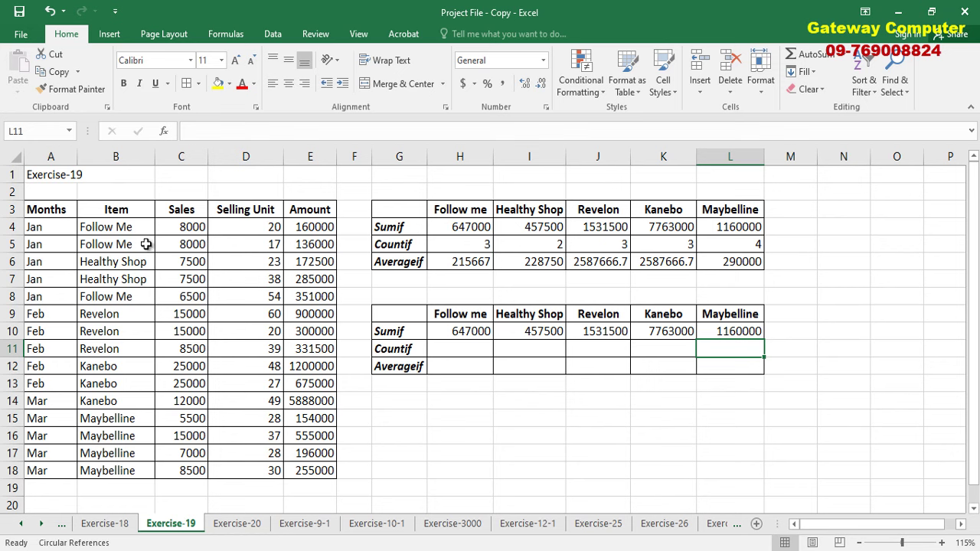
pyautogui.click(46, 227)
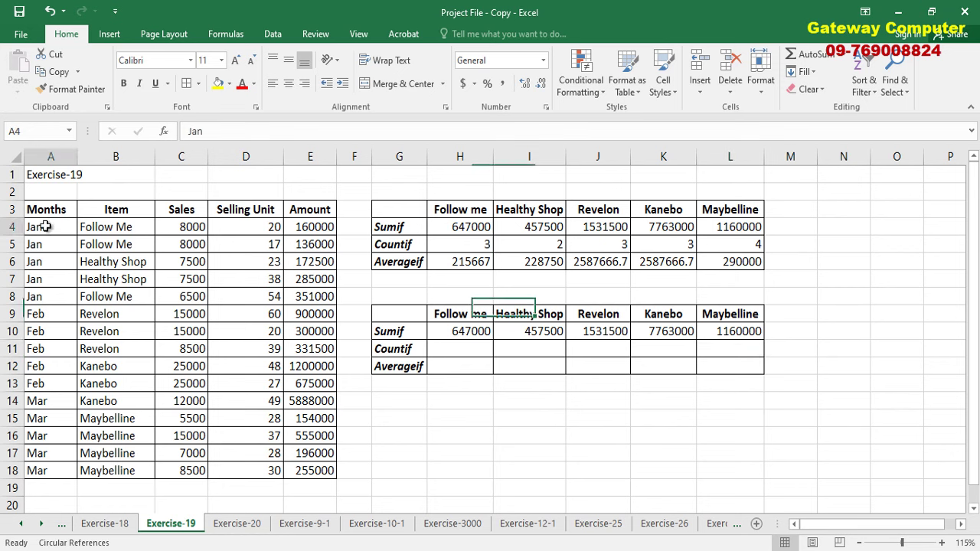
pyautogui.click(31, 469)
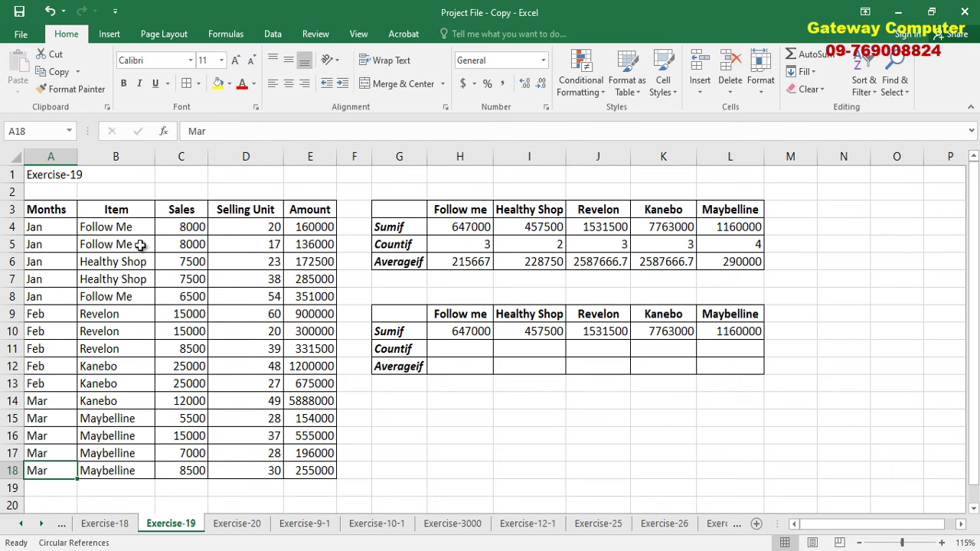
pyautogui.click(469, 314)
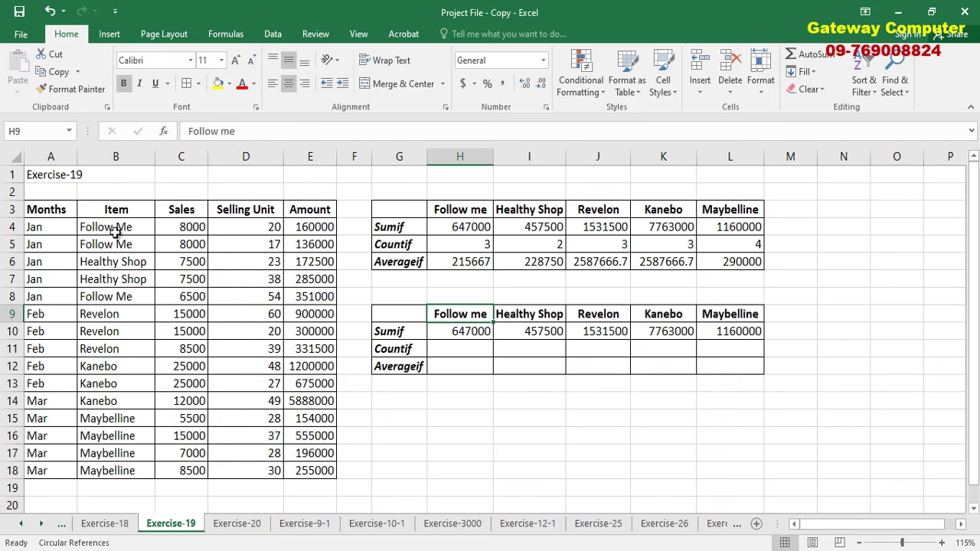
pyautogui.click(530, 319)
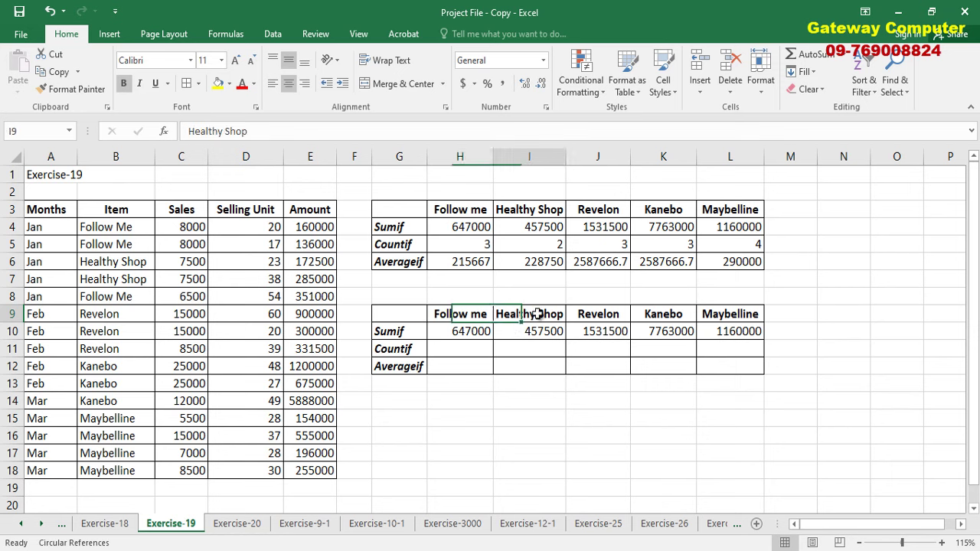
# Enter =COUNTIF(B4:B18,B4) in H11 to count the Follow me items in the second summary table
pyautogui.click(453, 350)
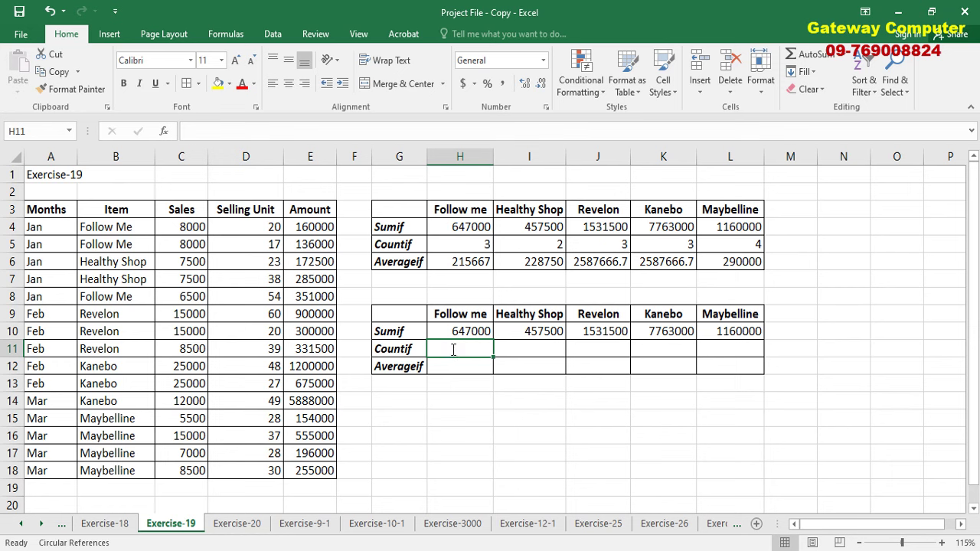
pyautogui.write('=')
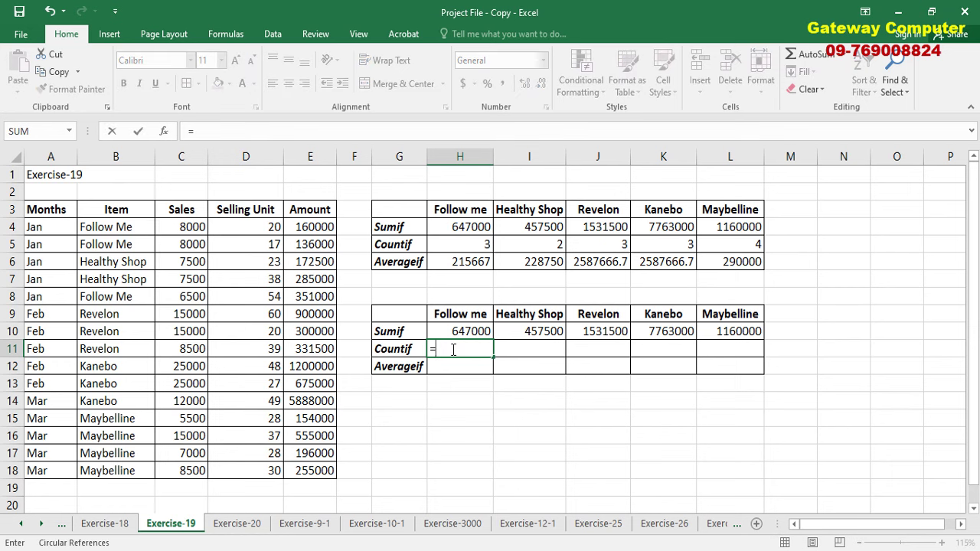
pyautogui.write('countif(')
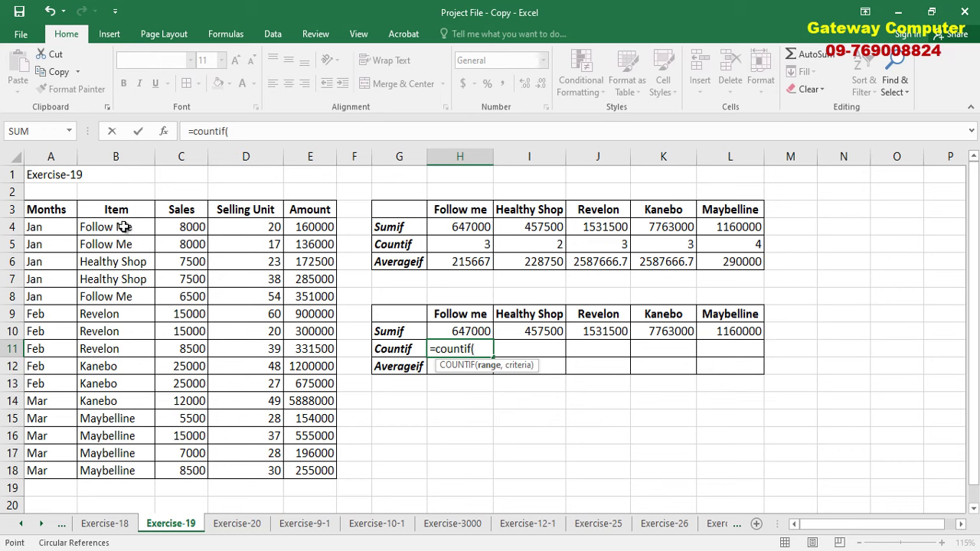
pyautogui.moveTo(124, 227); pyautogui.dragTo(118, 470)
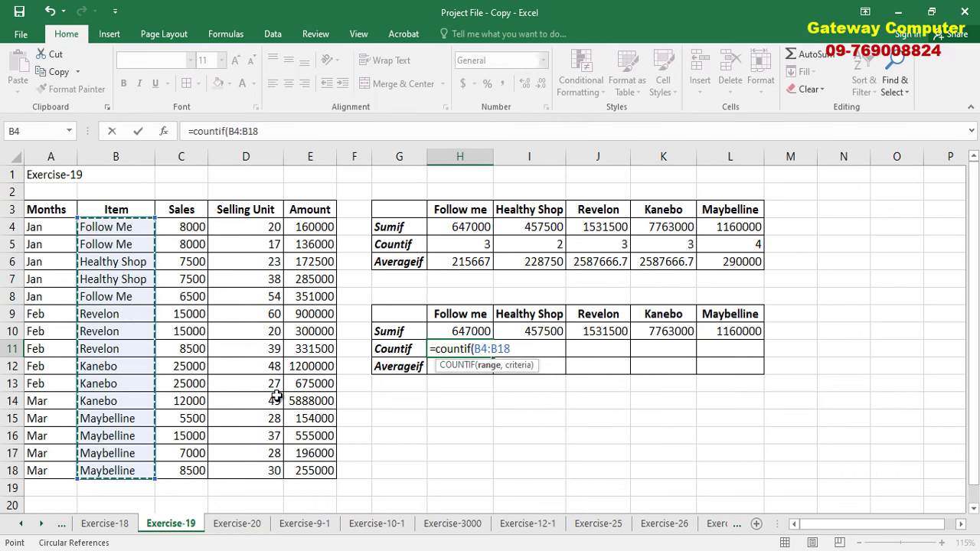
pyautogui.write(',')
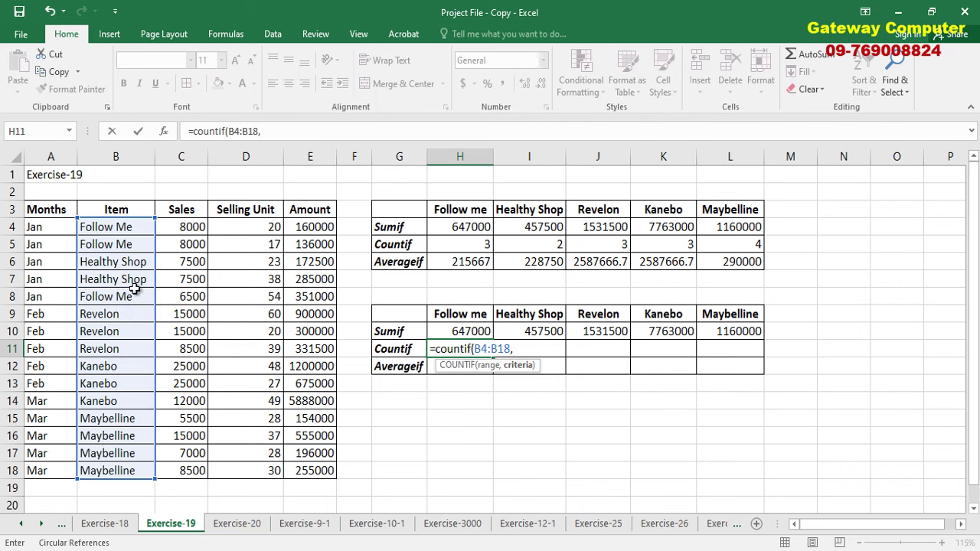
pyautogui.click(125, 229)
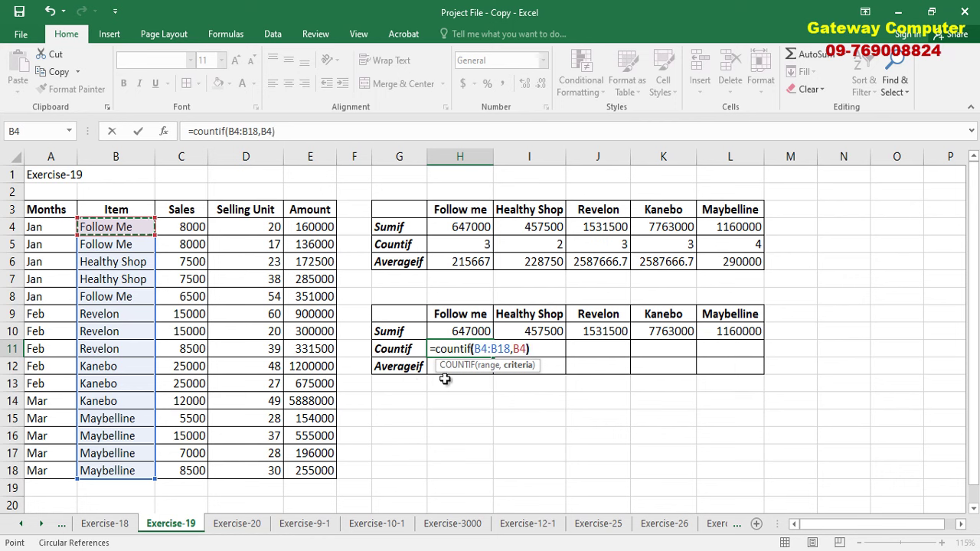
pyautogui.write(')')
pyautogui.press('Return')
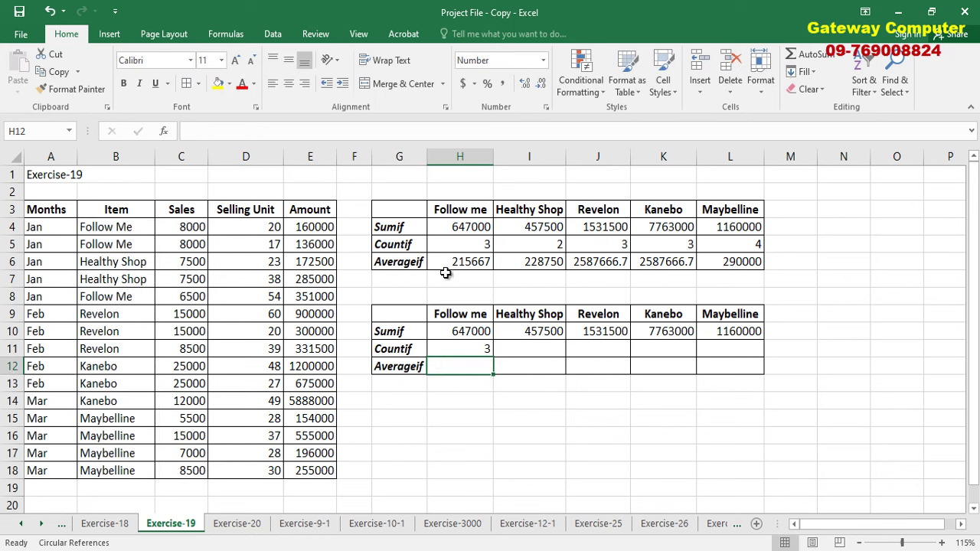
pyautogui.click(481, 346)
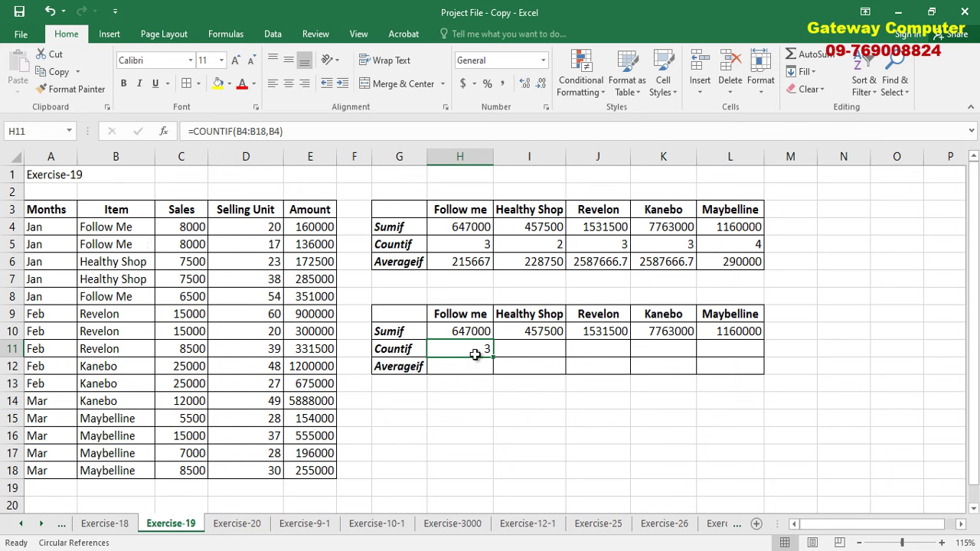
# Enter =COUNTIF(B4:B18,B6) in I11 to count the Healthy Shop items
pyautogui.click(542, 354)
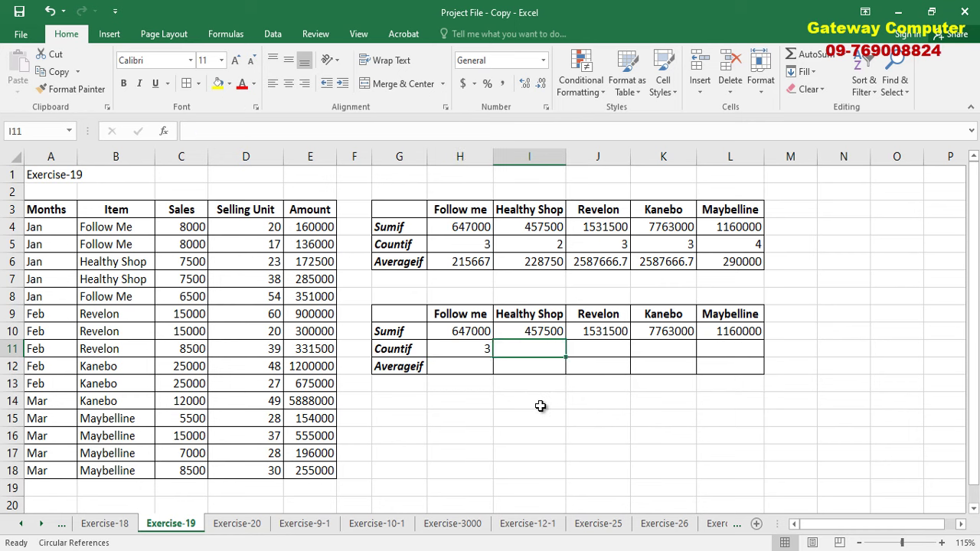
pyautogui.write('=cou')
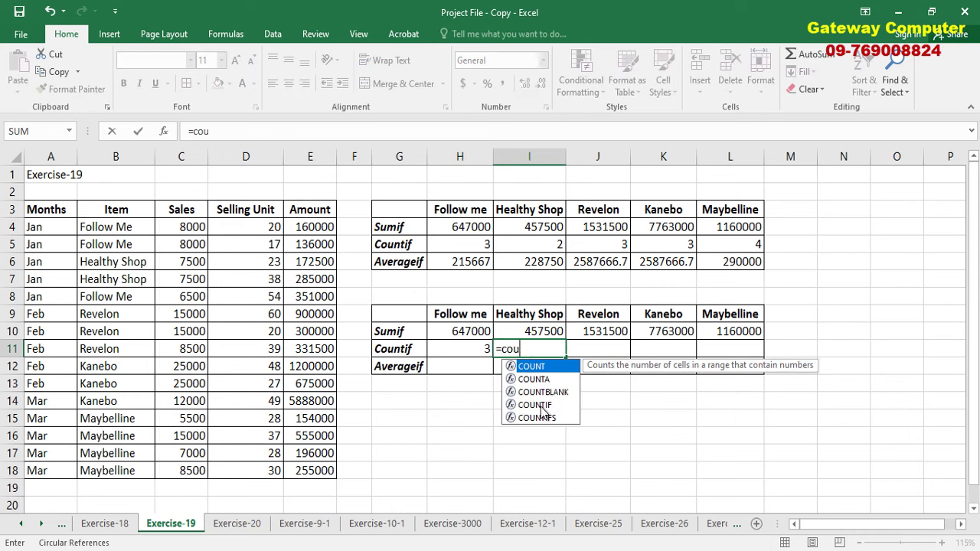
pyautogui.write('ntif(')
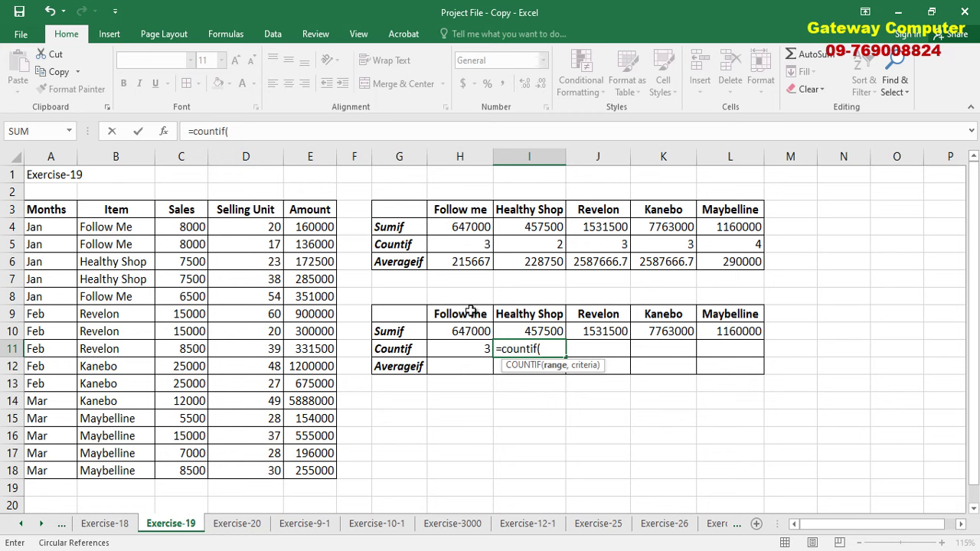
pyautogui.moveTo(113, 227); pyautogui.dragTo(113, 471)
pyautogui.write(',')
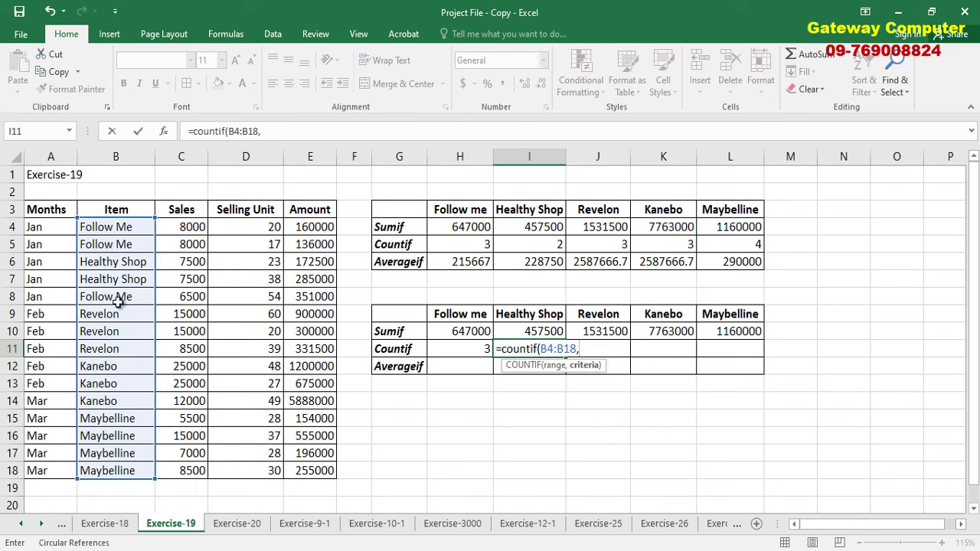
pyautogui.click(121, 262)
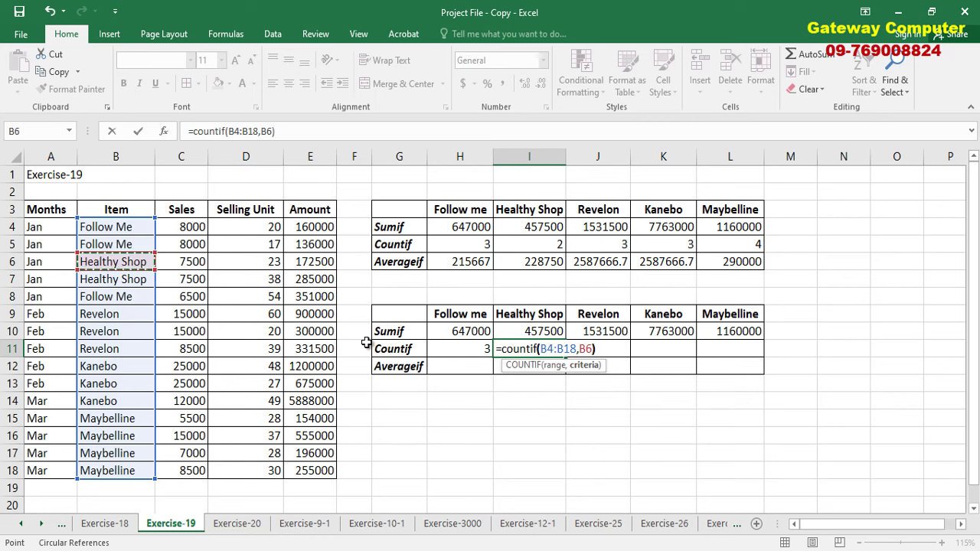
pyautogui.press('Return')
pyautogui.click(557, 348)
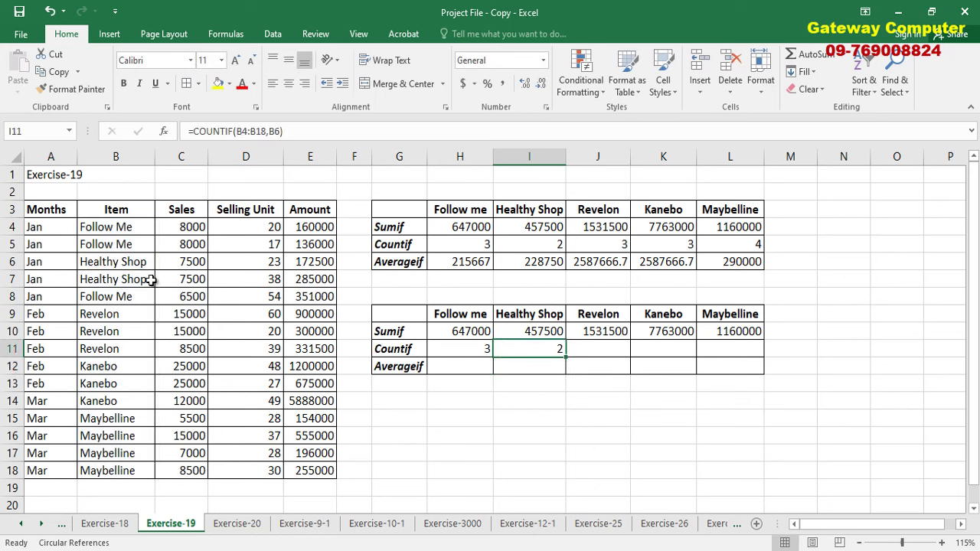
# Enter =COUNTIF(B4:B18,B9) in J11 to count the Revelon items
pyautogui.click(596, 351)
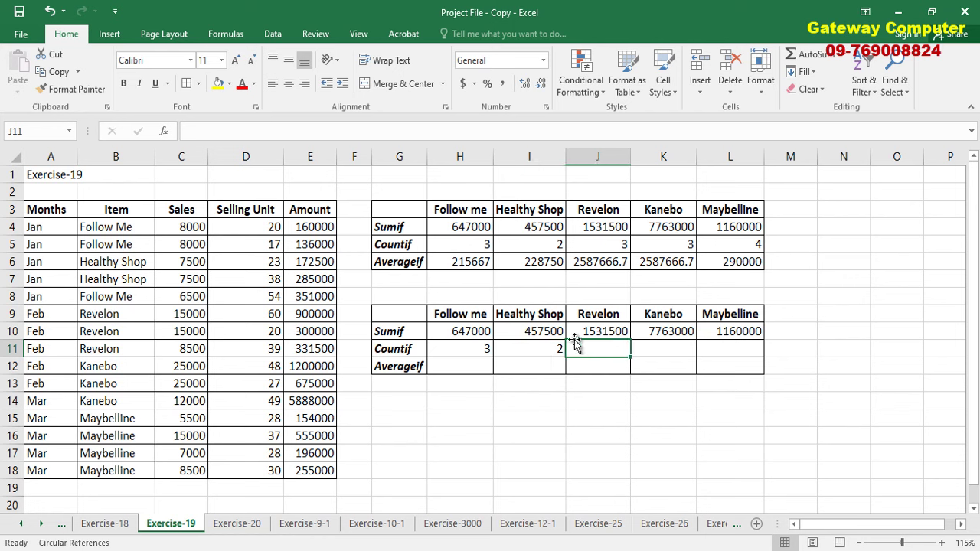
pyautogui.write('=co')
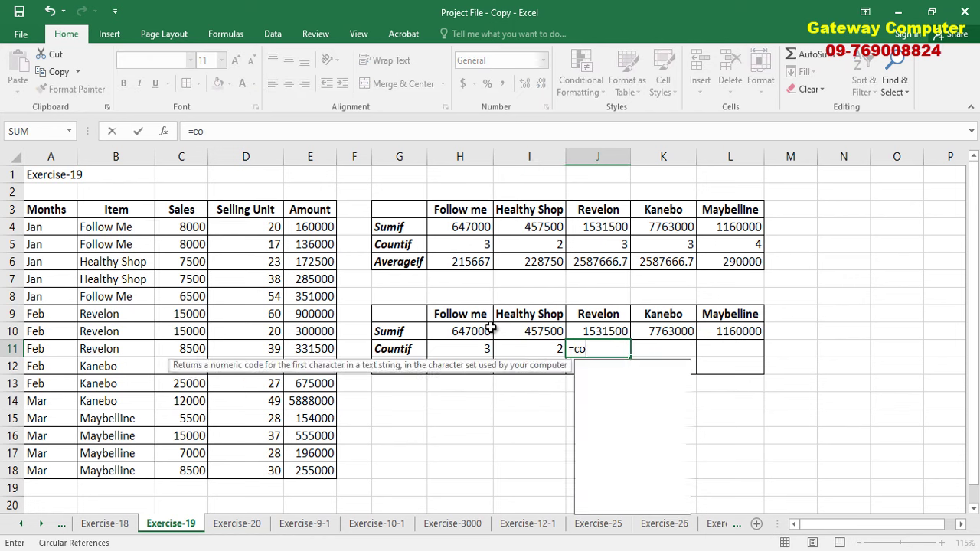
pyautogui.write('untif(')
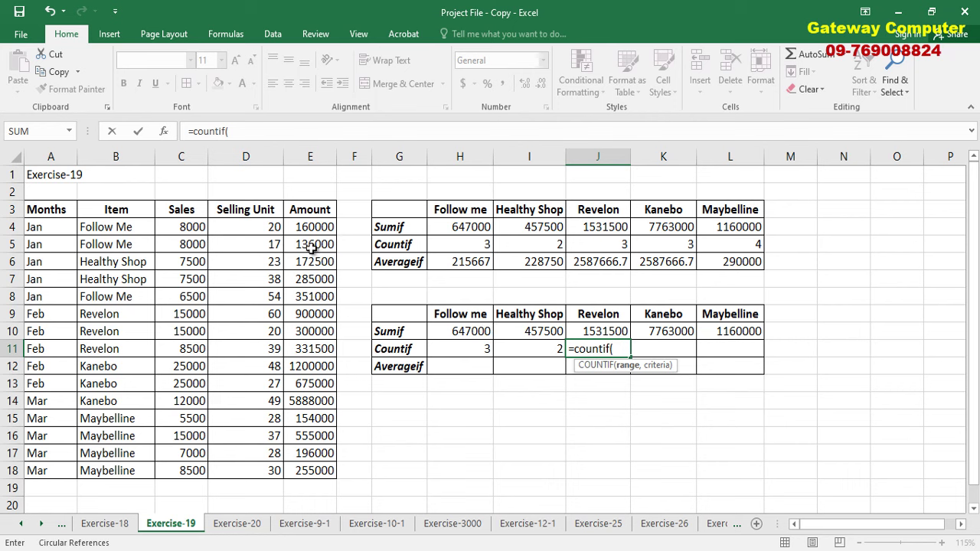
pyautogui.moveTo(125, 227); pyautogui.dragTo(114, 469)
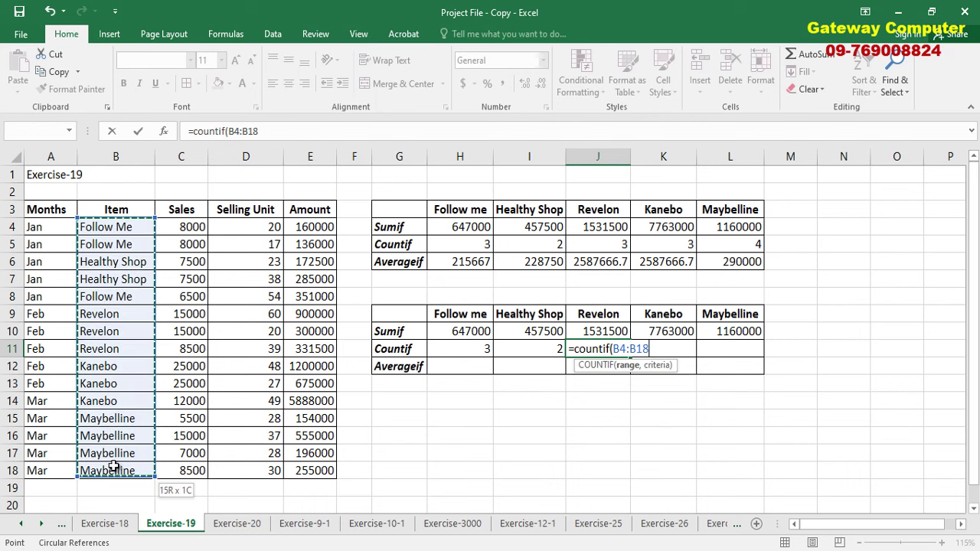
pyautogui.write(',')
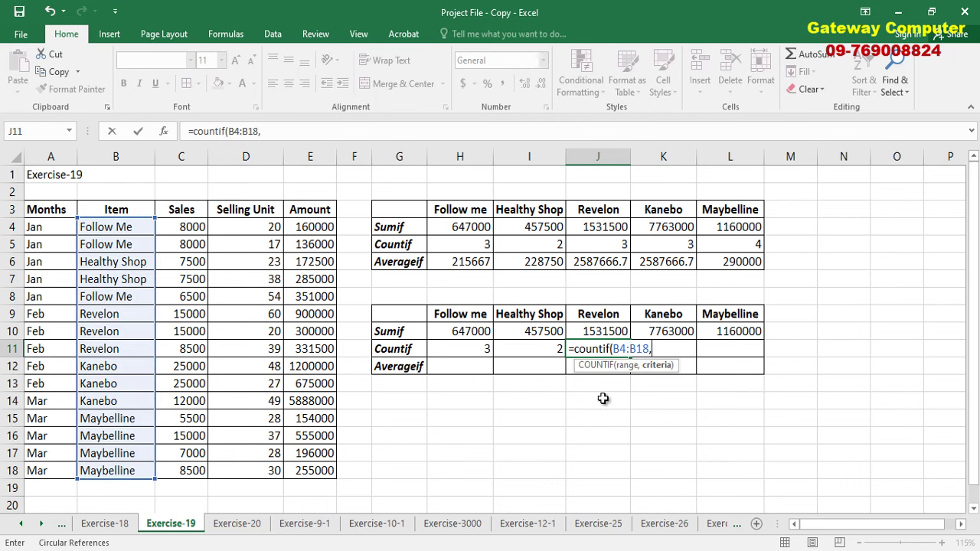
pyautogui.click(111, 316)
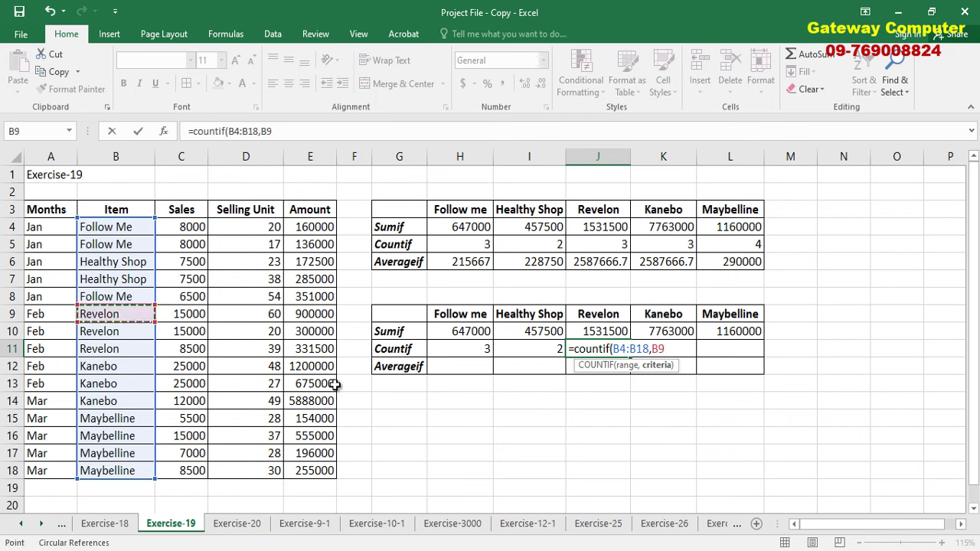
pyautogui.press('Return')
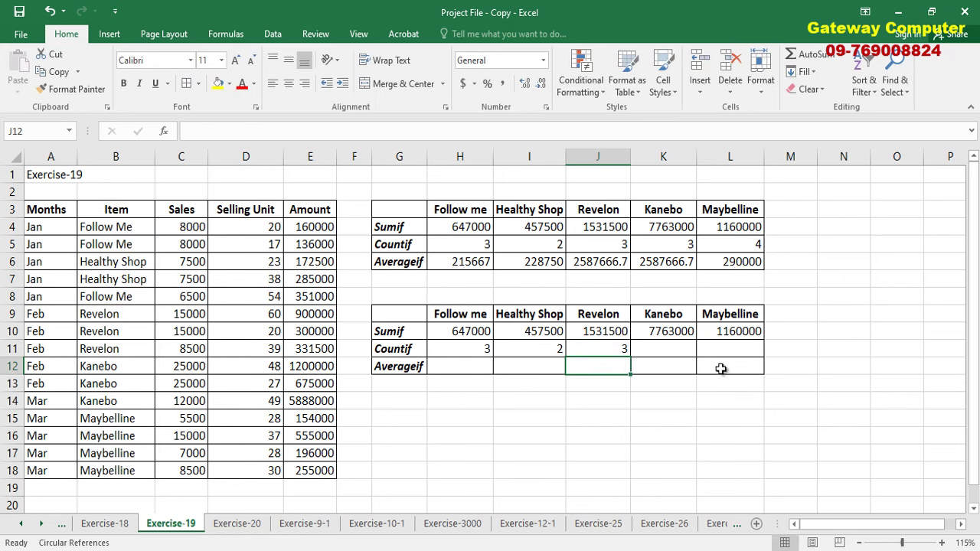
# Enter =AVERAGEIF(B4:B18,B4,E4:E18) in H12 to average the Follow me amounts in the second summary table
pyautogui.click(467, 366)
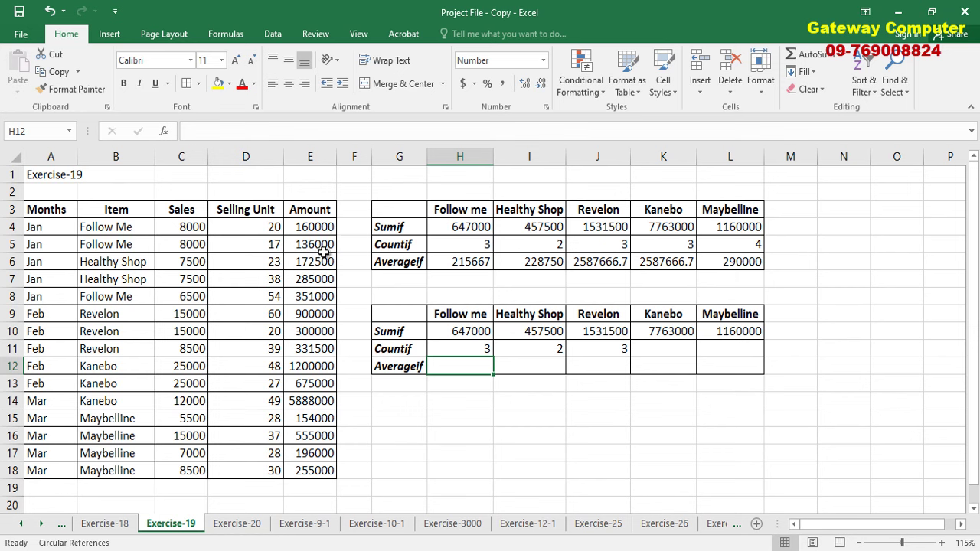
pyautogui.click(299, 298)
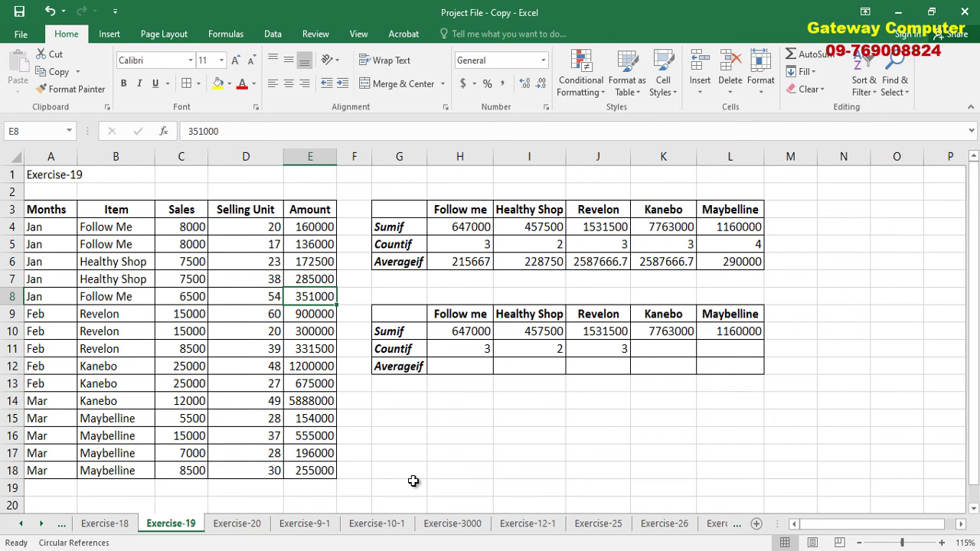
pyautogui.click(458, 364)
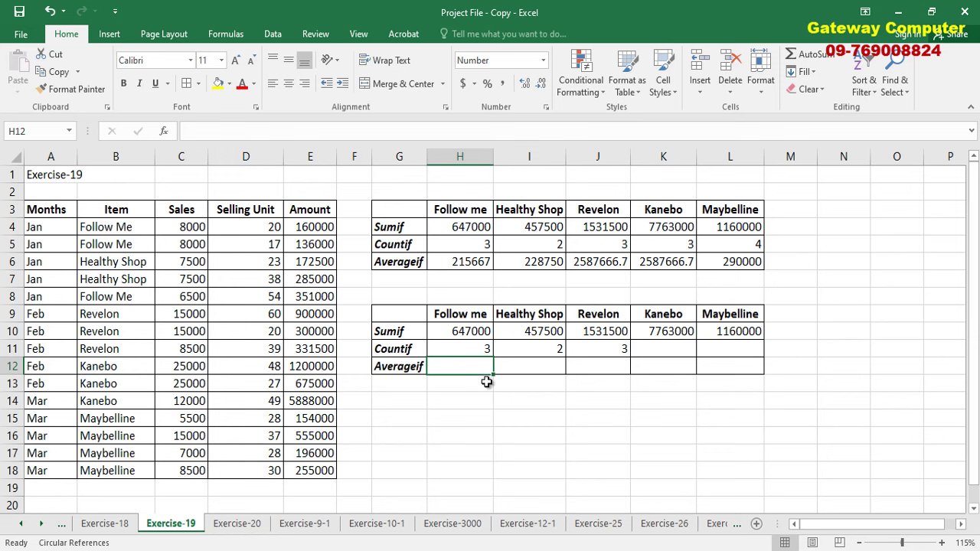
pyautogui.write('=')
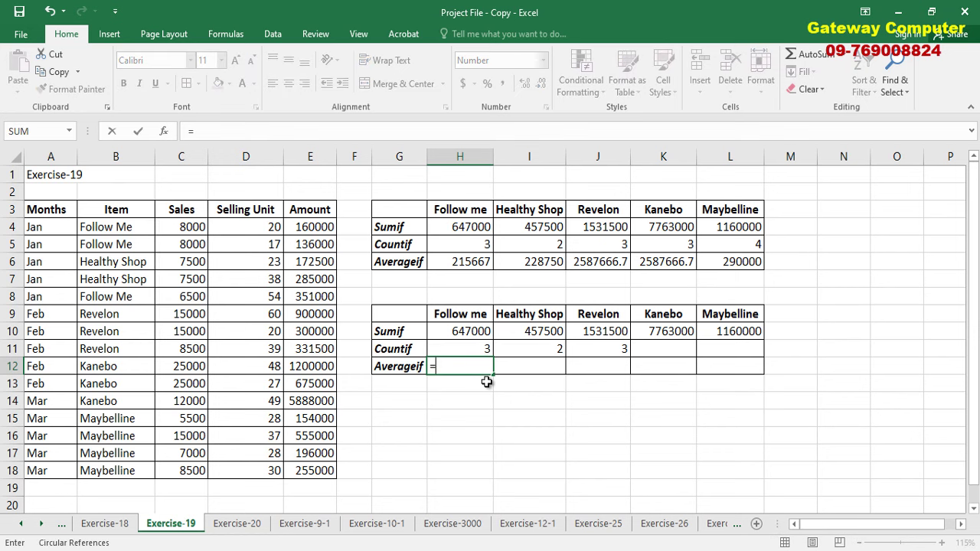
pyautogui.write('ave')
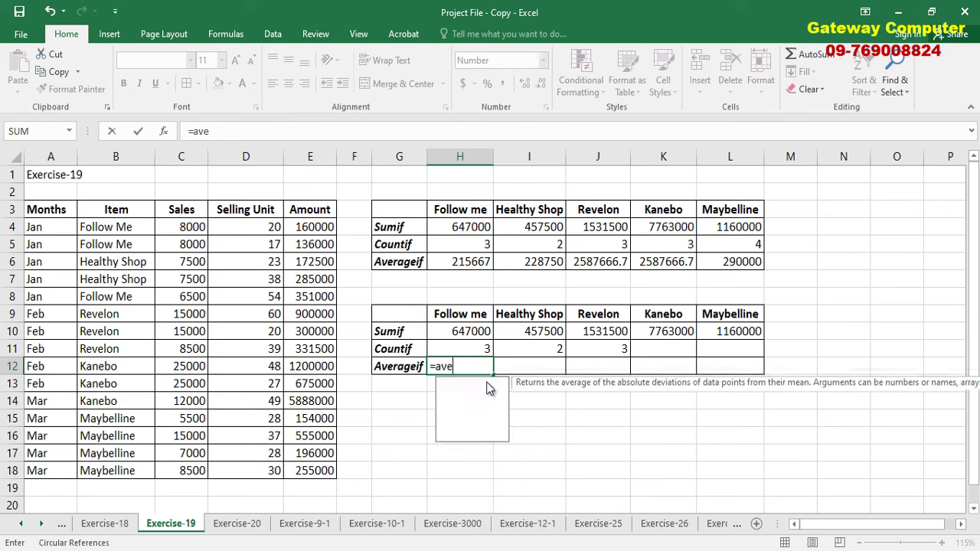
pyautogui.write('rageif(')
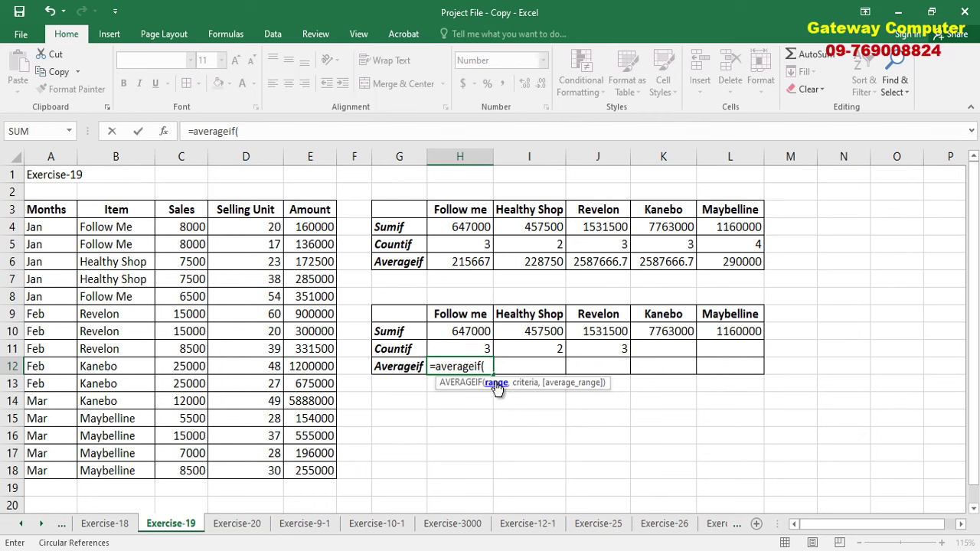
pyautogui.moveTo(113, 227); pyautogui.dragTo(121, 464)
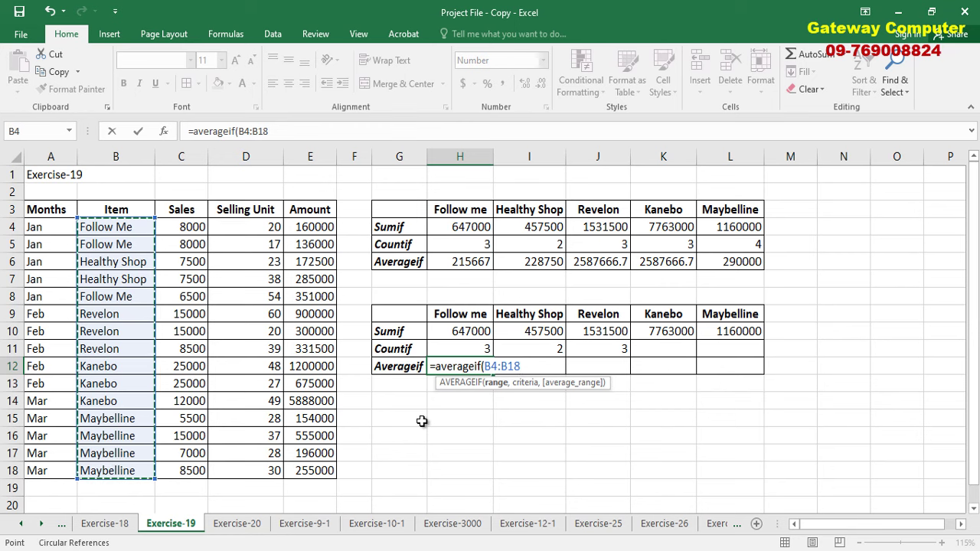
pyautogui.write(',')
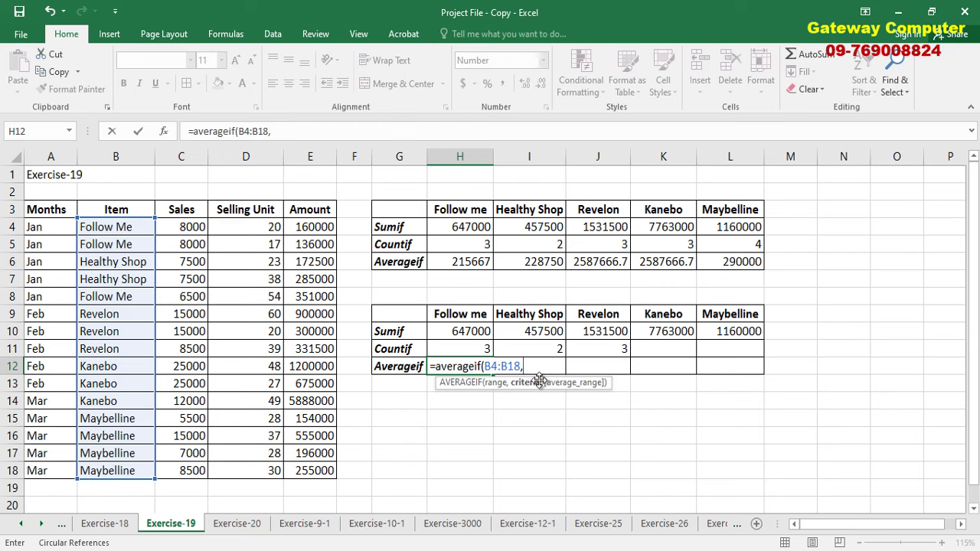
pyautogui.click(116, 230)
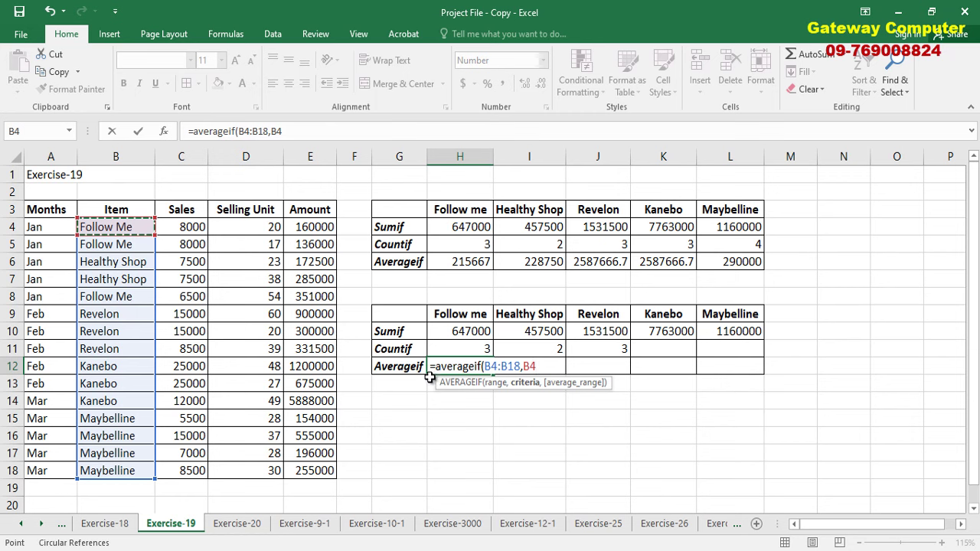
pyautogui.write(',')
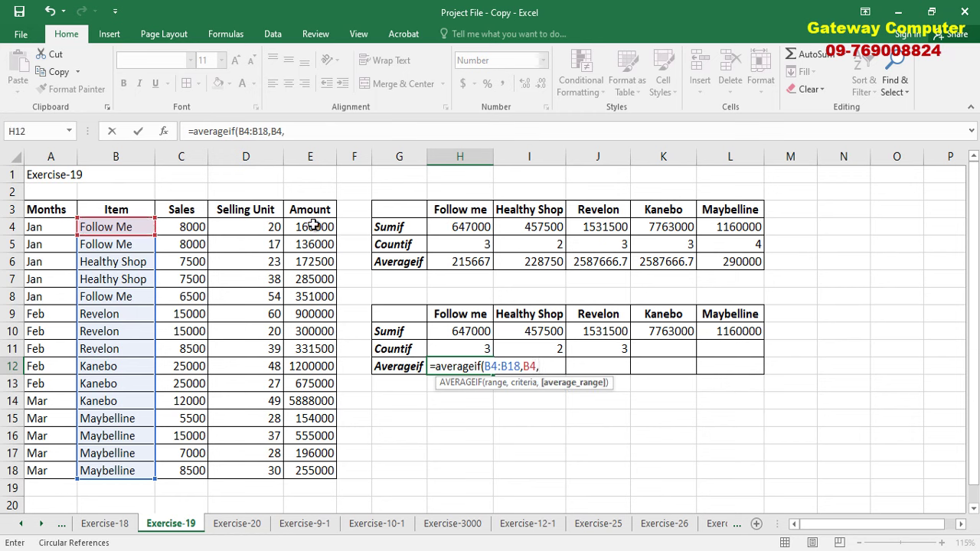
pyautogui.moveTo(313, 224); pyautogui.dragTo(323, 469)
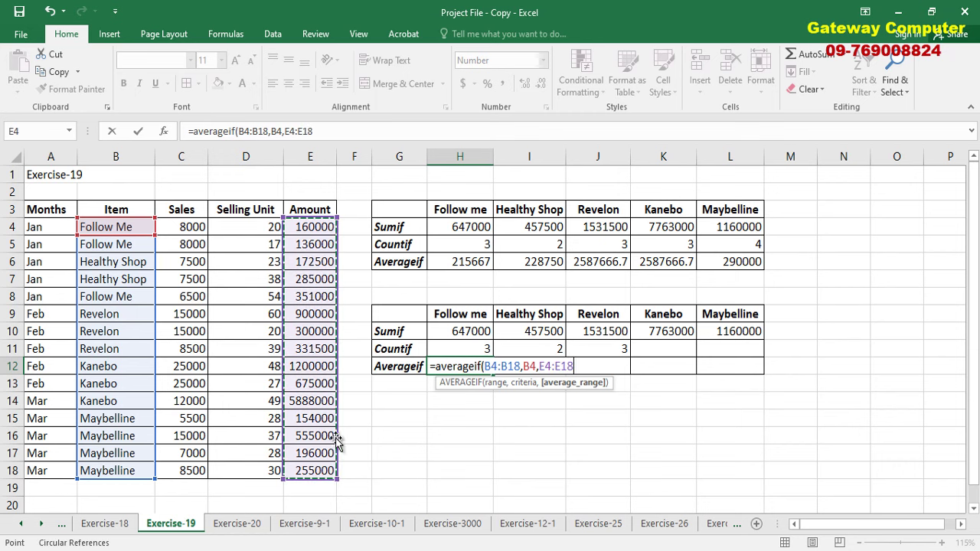
pyautogui.write(')')
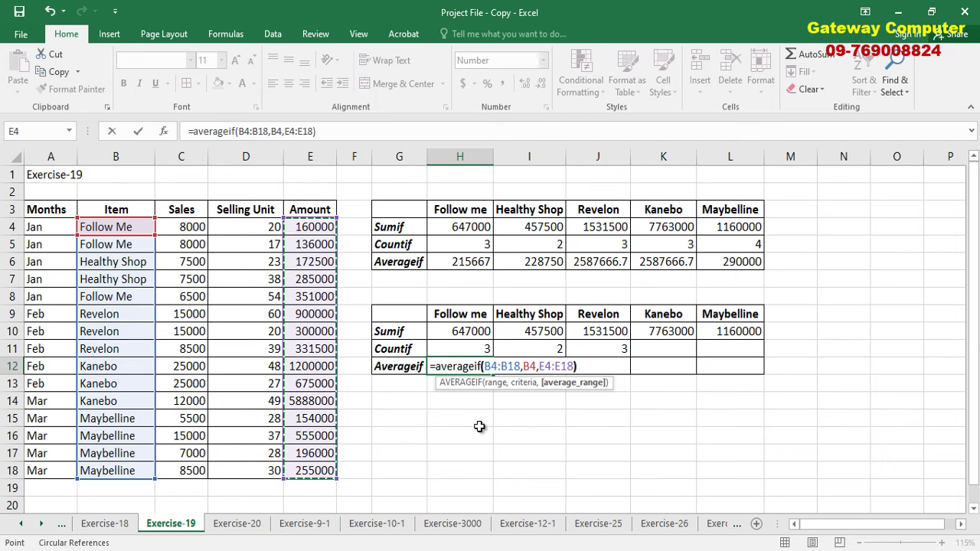
pyautogui.press('Return')
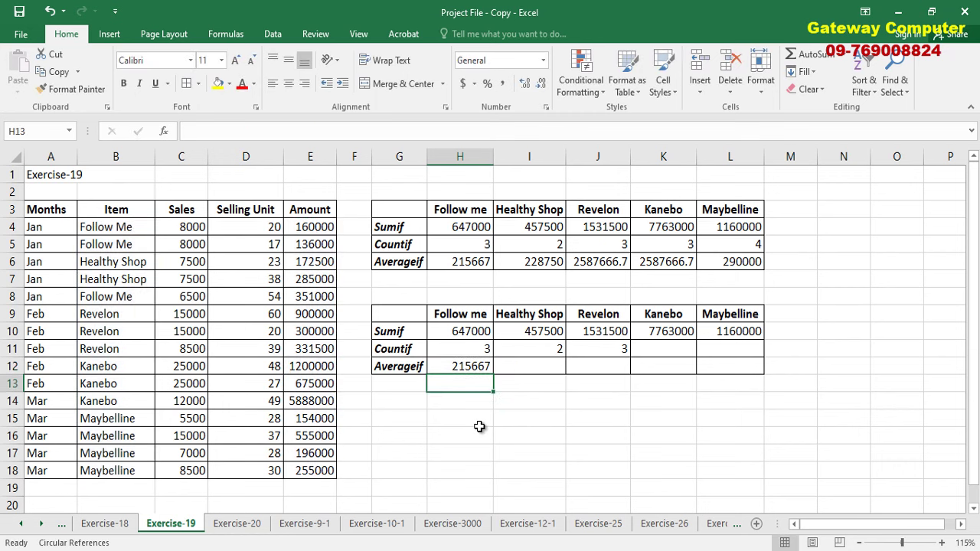
# Review the Follow Me amounts in E4, E5 and E8 against the average formula in H12
pyautogui.click(465, 367)
pyautogui.click(313, 227)
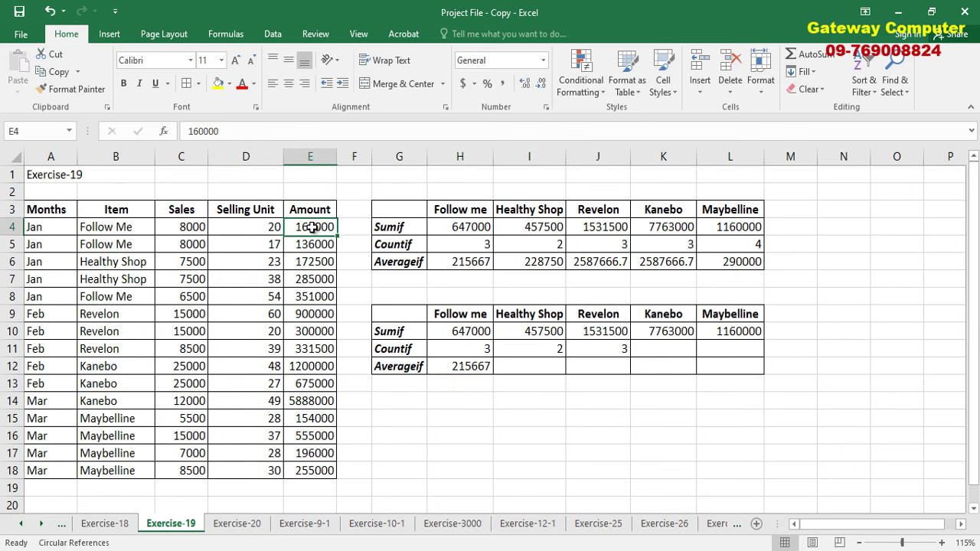
pyautogui.click(321, 244)
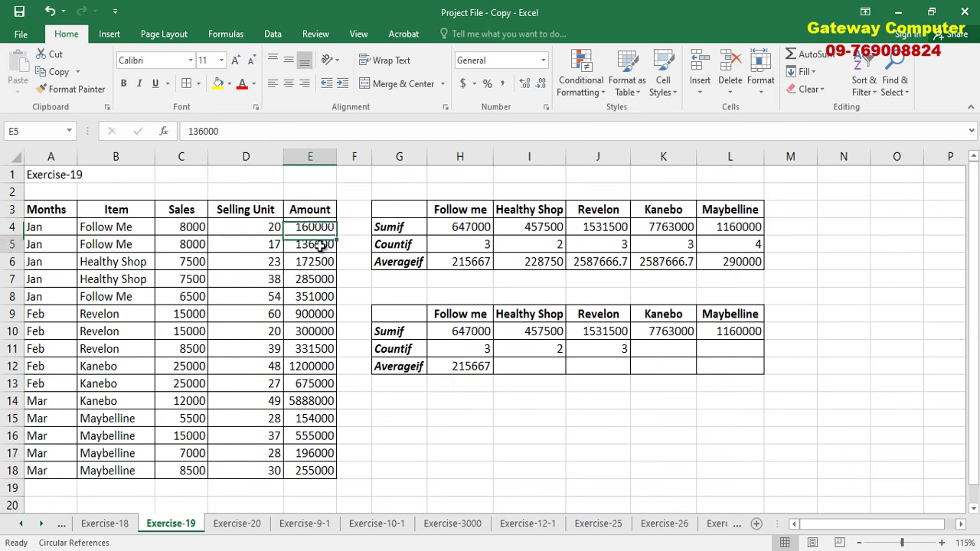
pyautogui.click(317, 298)
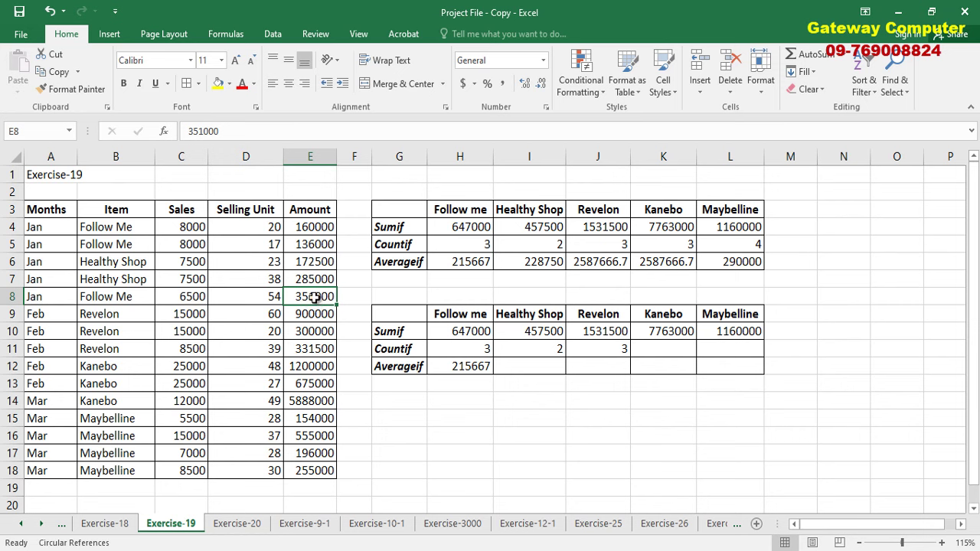
pyautogui.click(484, 367)
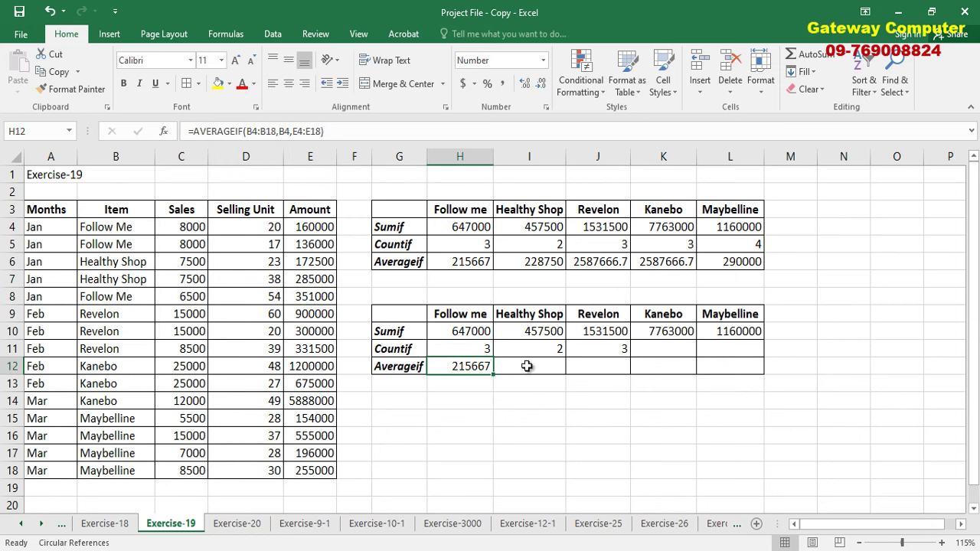
pyautogui.click(527, 366)
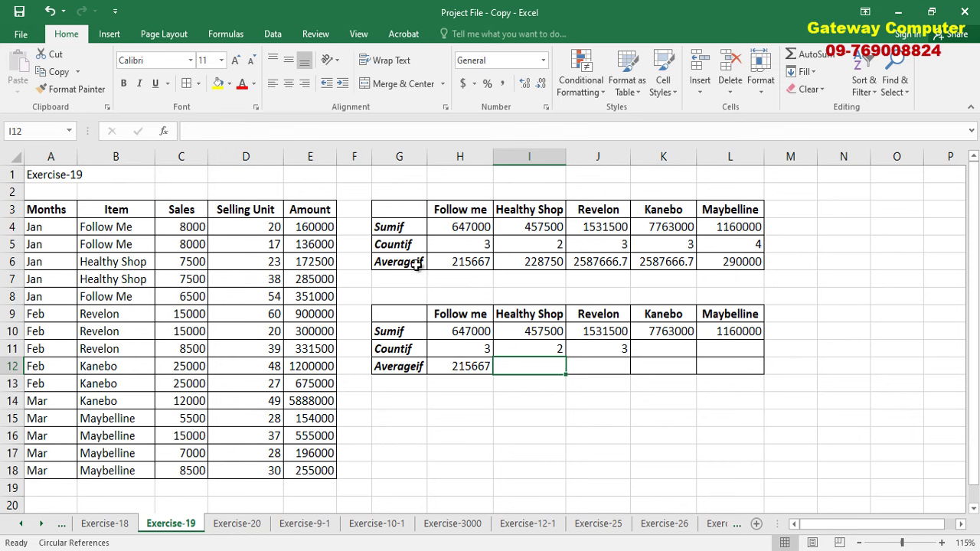
# Examine the Days and Stationary columns and the Total quantity of Book row on the Exercise-20 sheet, and return to Exercise-19
pyautogui.click(240, 525)
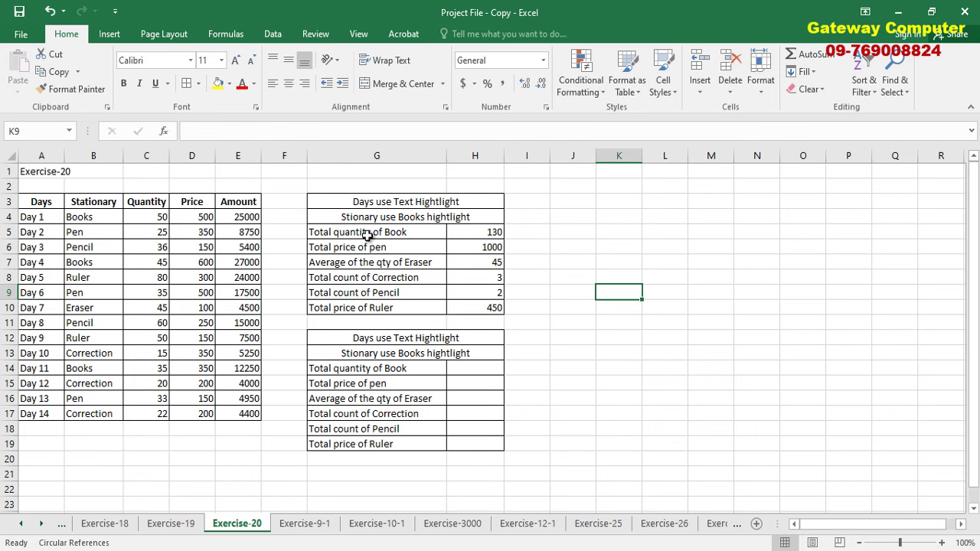
pyautogui.click(396, 234)
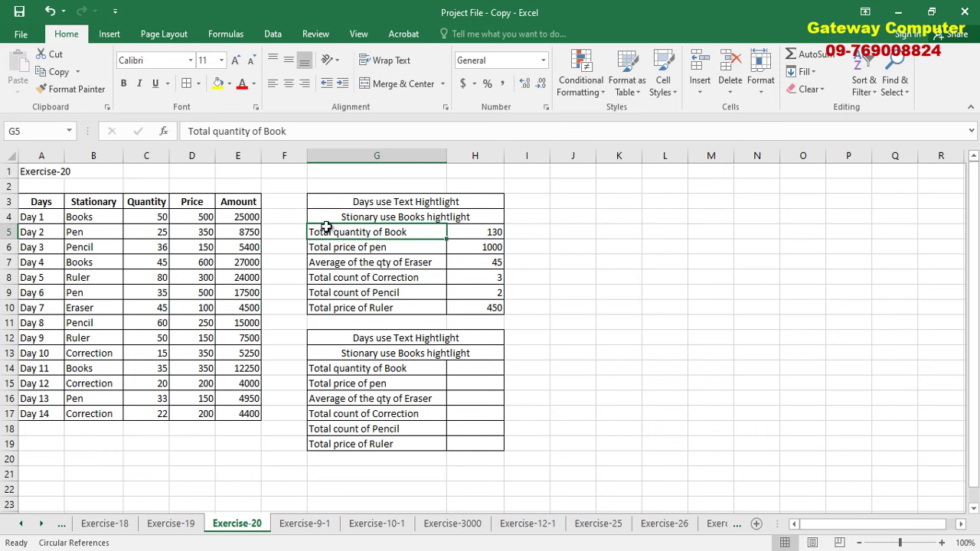
pyautogui.click(45, 202)
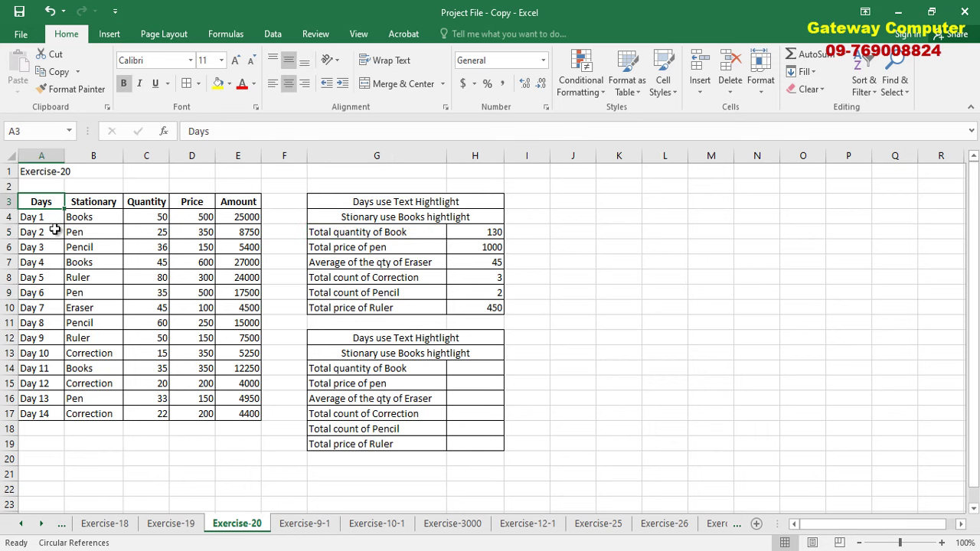
pyautogui.click(108, 203)
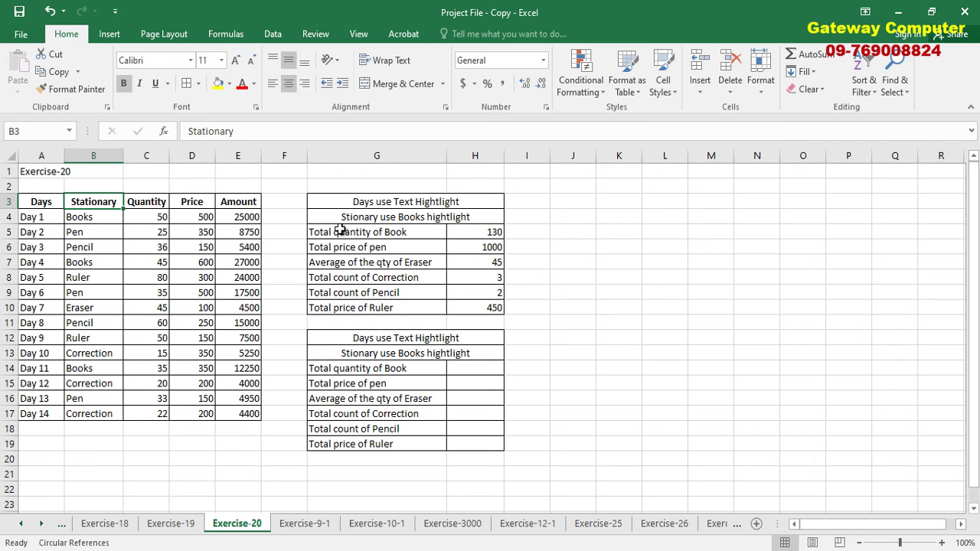
pyautogui.click(404, 235)
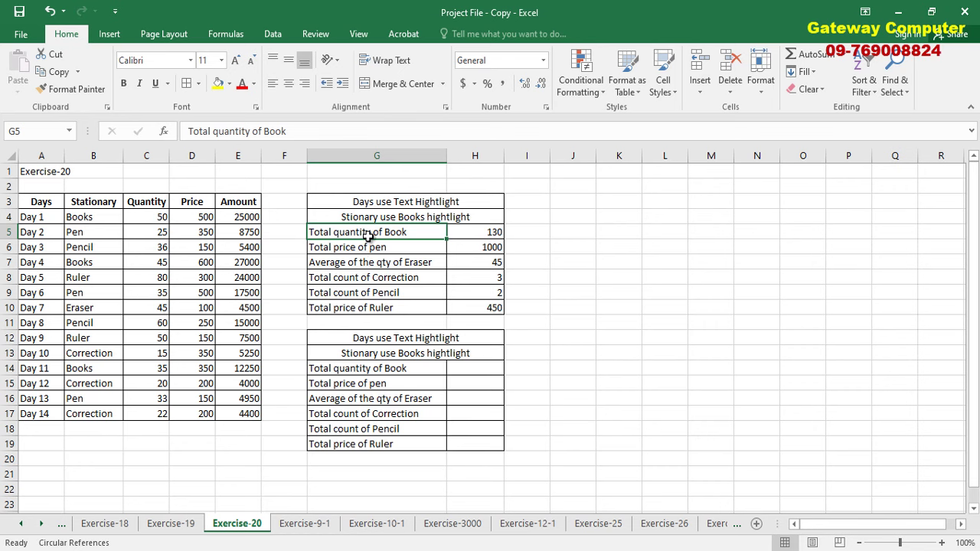
pyautogui.click(171, 524)
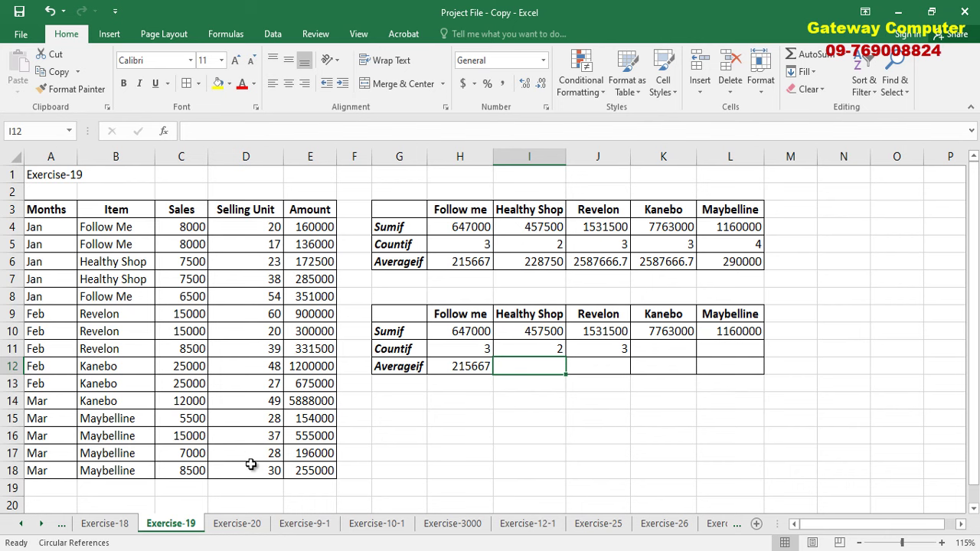
# On the Exercise-20 sheet, enter =SUMIF(B4:B17,B4,C4:C17) in H14 to total the quantity of Books
pyautogui.click(238, 524)
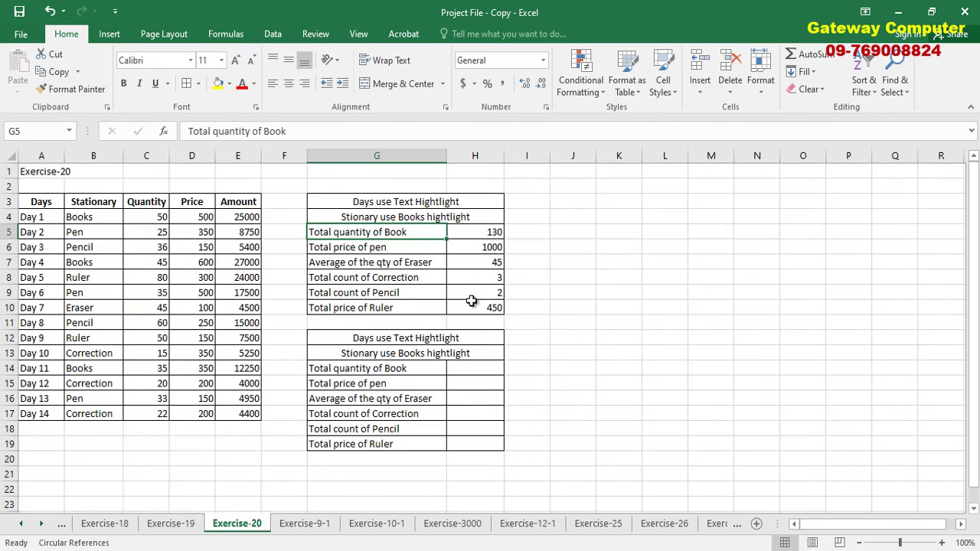
pyautogui.click(471, 369)
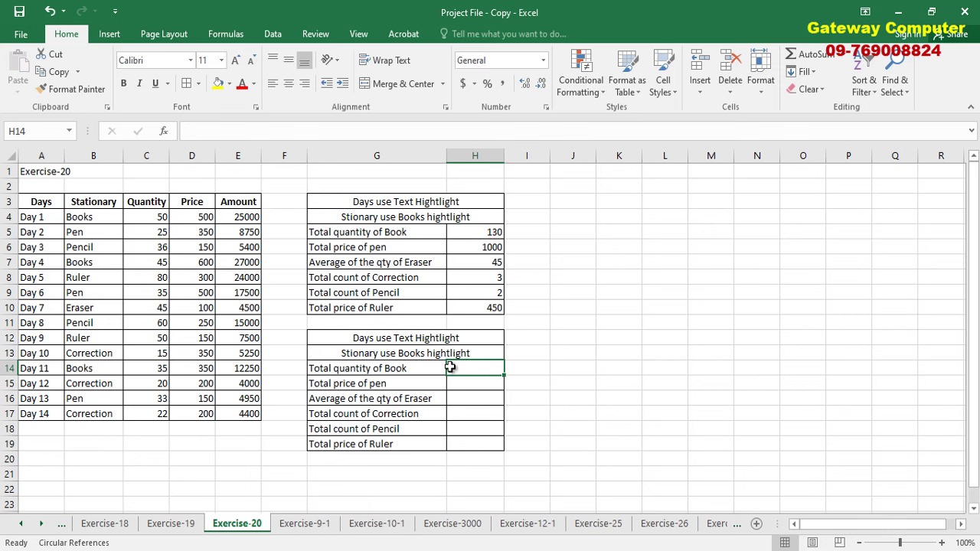
pyautogui.write('=')
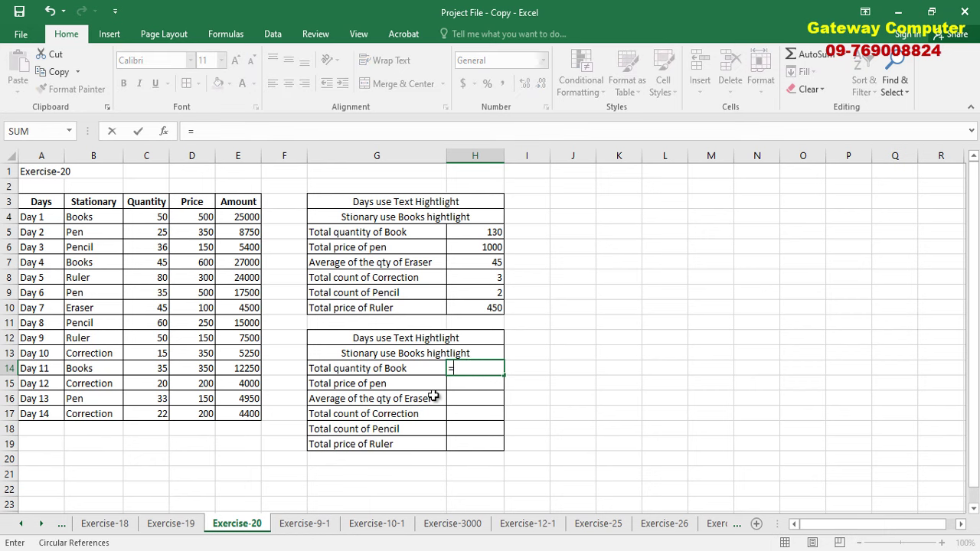
pyautogui.write('sumif(')
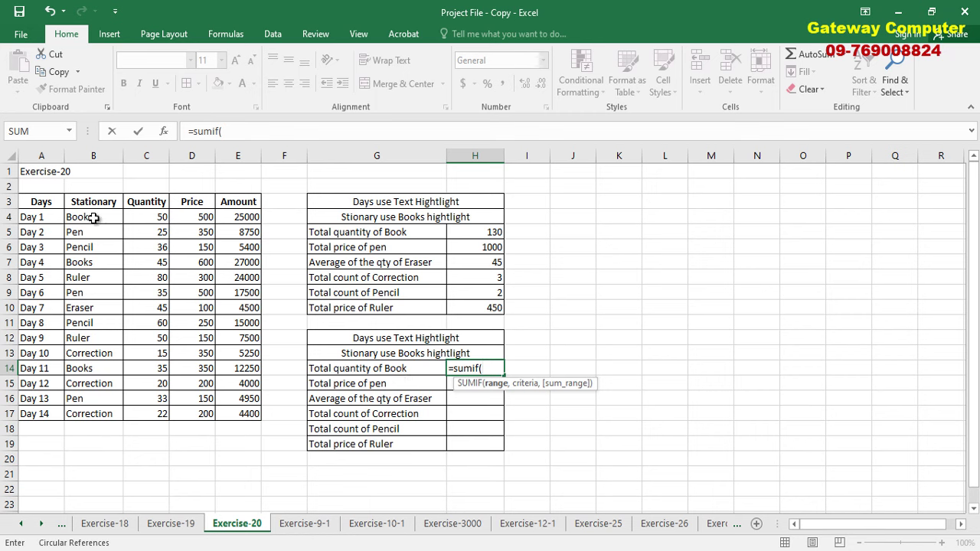
pyautogui.moveTo(93, 218); pyautogui.dragTo(92, 413)
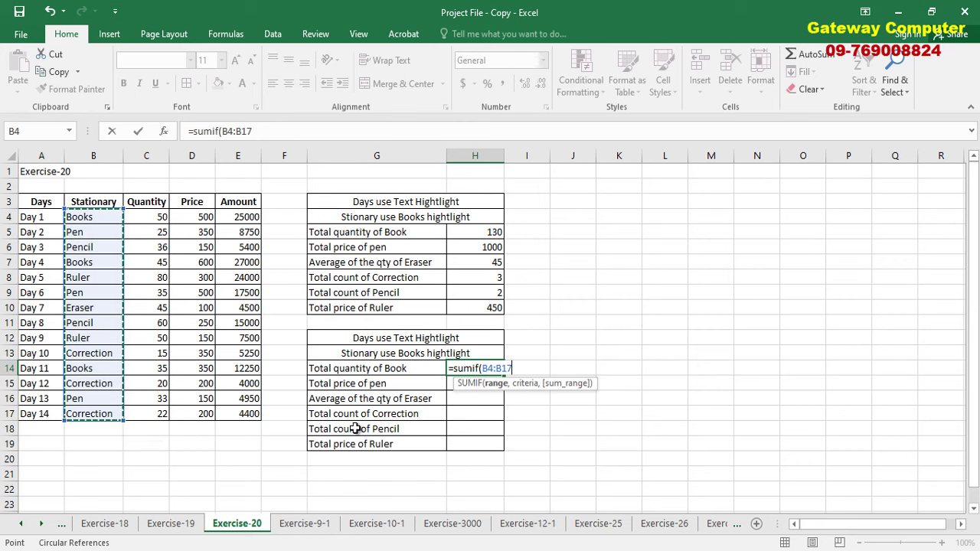
pyautogui.write(',')
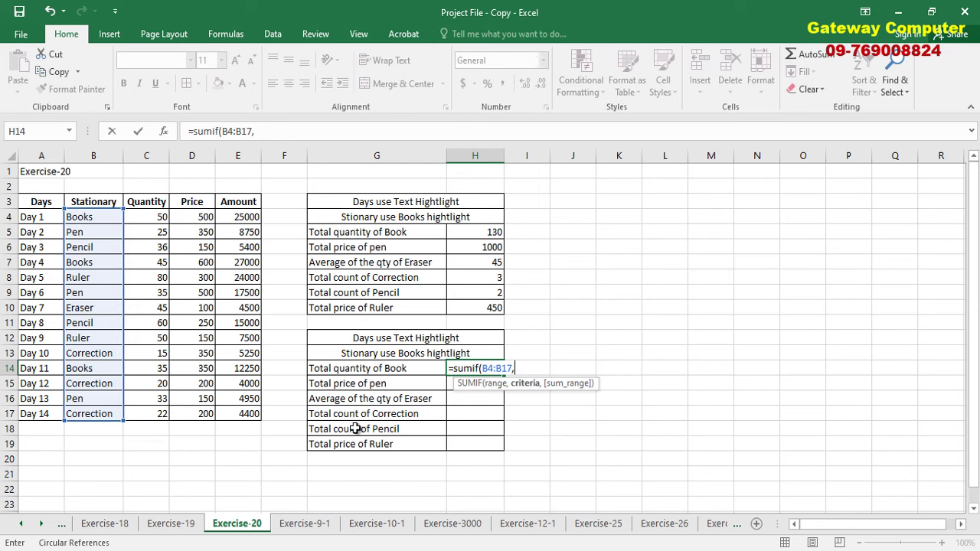
pyautogui.click(94, 219)
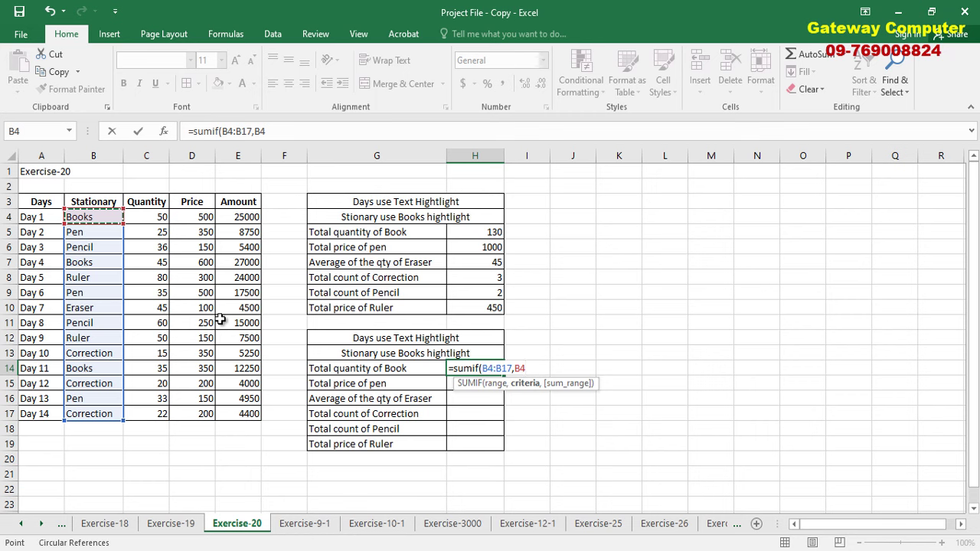
pyautogui.write(',')
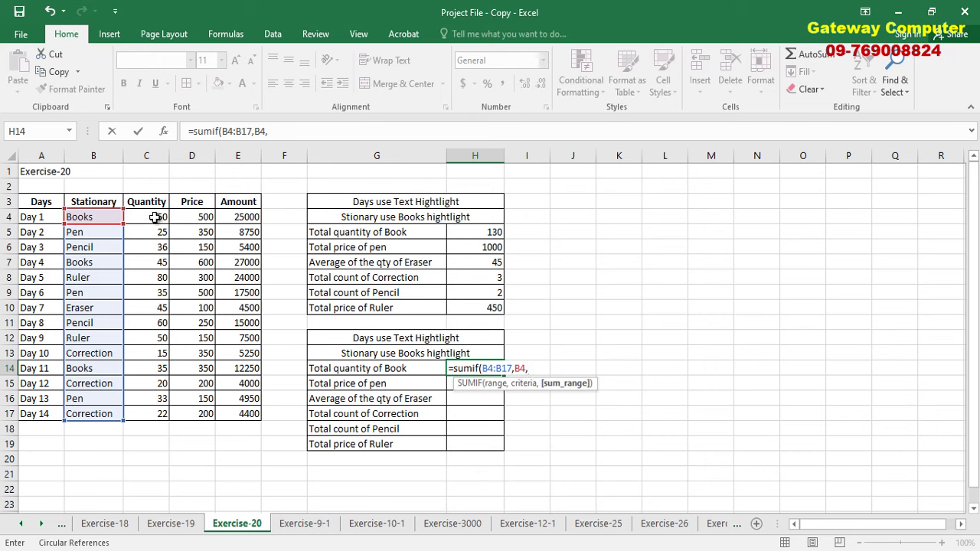
pyautogui.moveTo(154, 217); pyautogui.dragTo(157, 412)
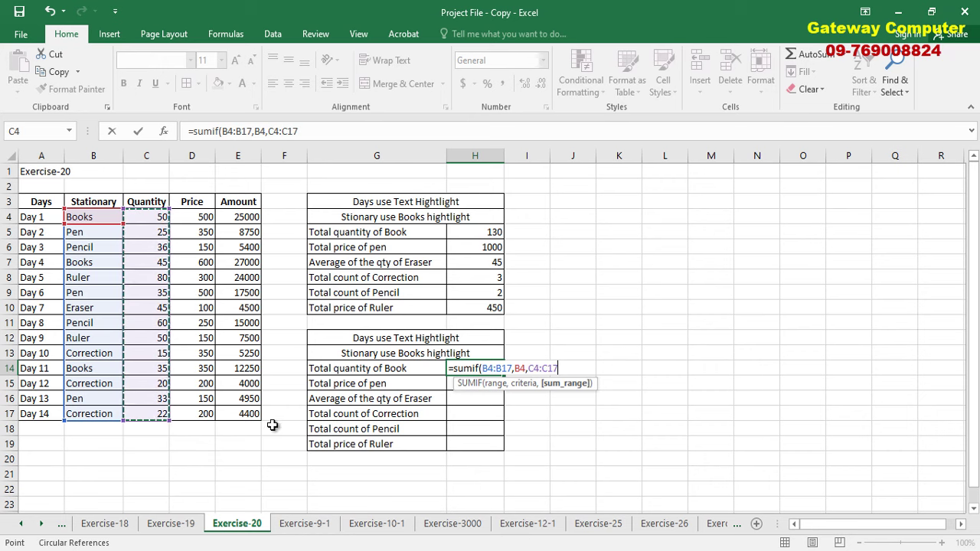
pyautogui.write(')')
pyautogui.press('Return')
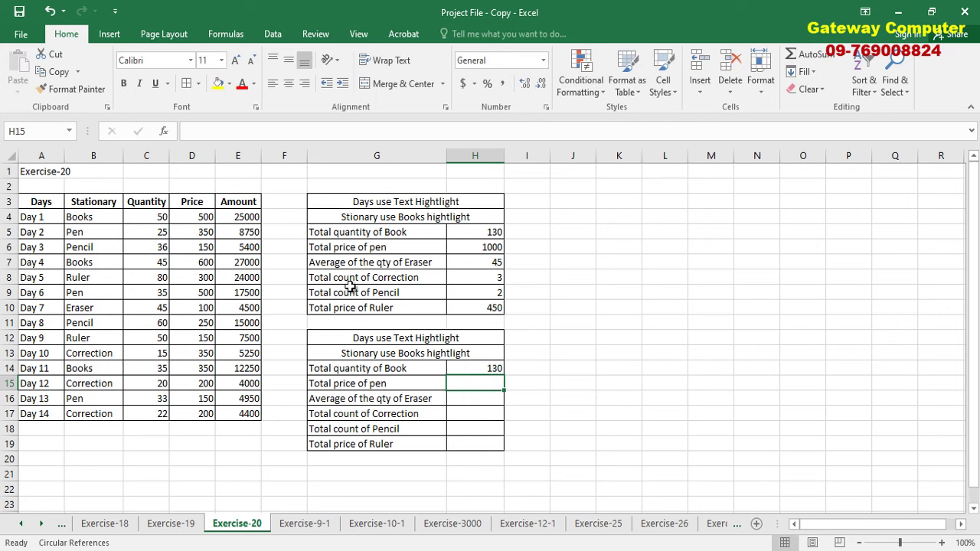
pyautogui.click(486, 369)
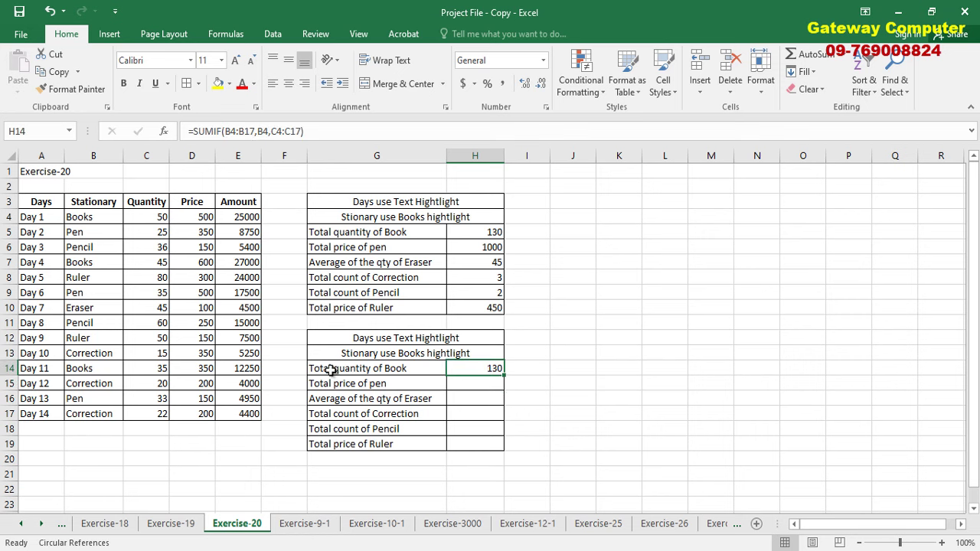
# Check the Books entries in the Stationary column and their quantities in C4 and C14 against the Total quantity of Book row
pyautogui.click(89, 218)
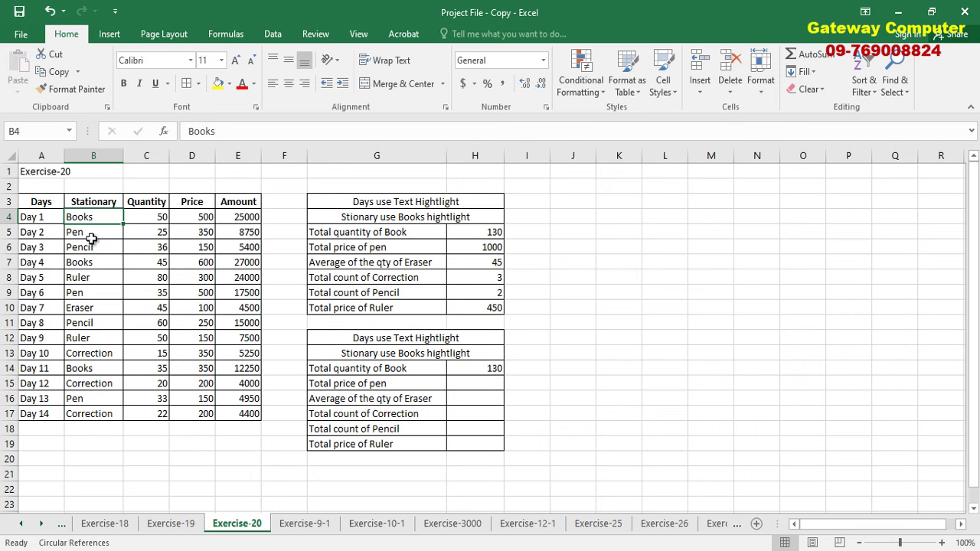
pyautogui.press('Down')
pyautogui.press('Down')
pyautogui.press('Down')
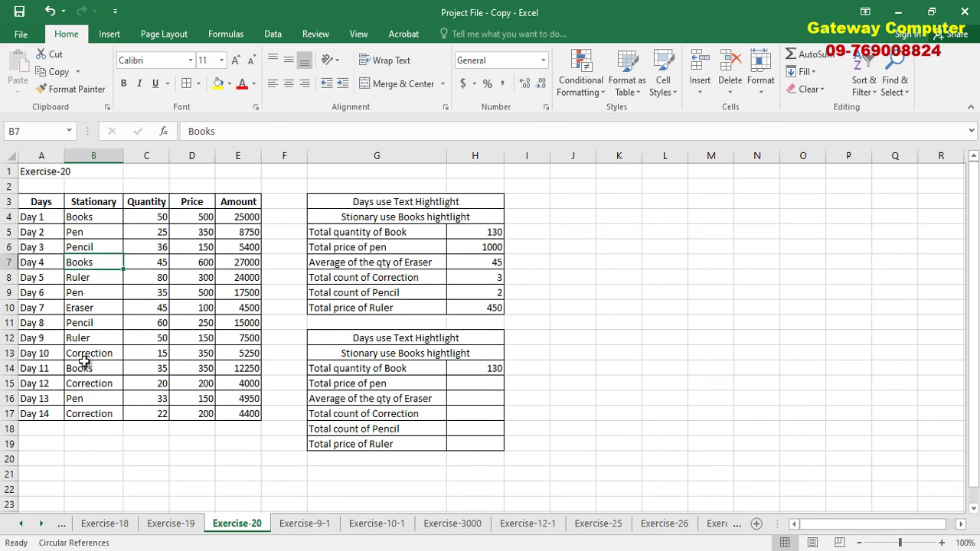
pyautogui.press('Down')
pyautogui.press('Down')
pyautogui.press('Down')
pyautogui.press('Down')
pyautogui.press('Down')
pyautogui.press('Down')
pyautogui.press('Down')
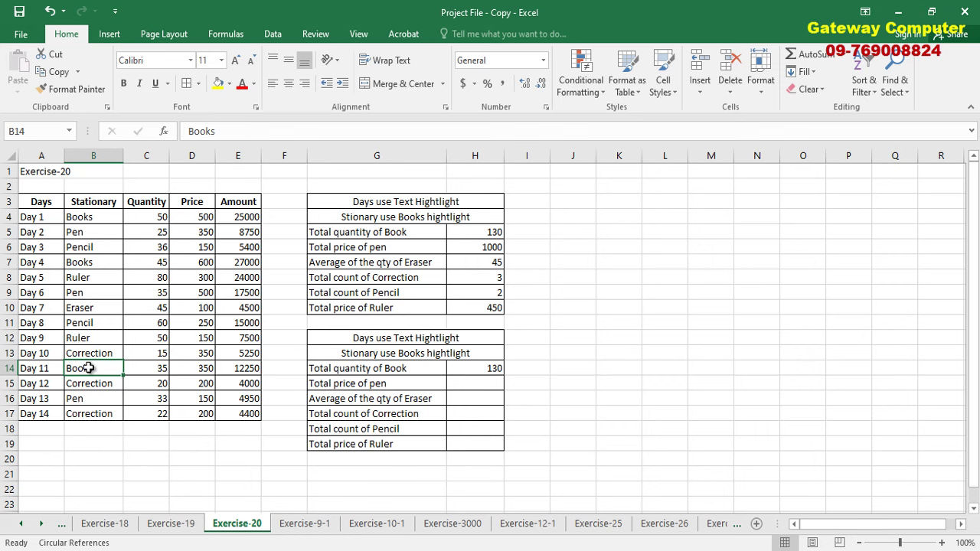
pyautogui.click(159, 369)
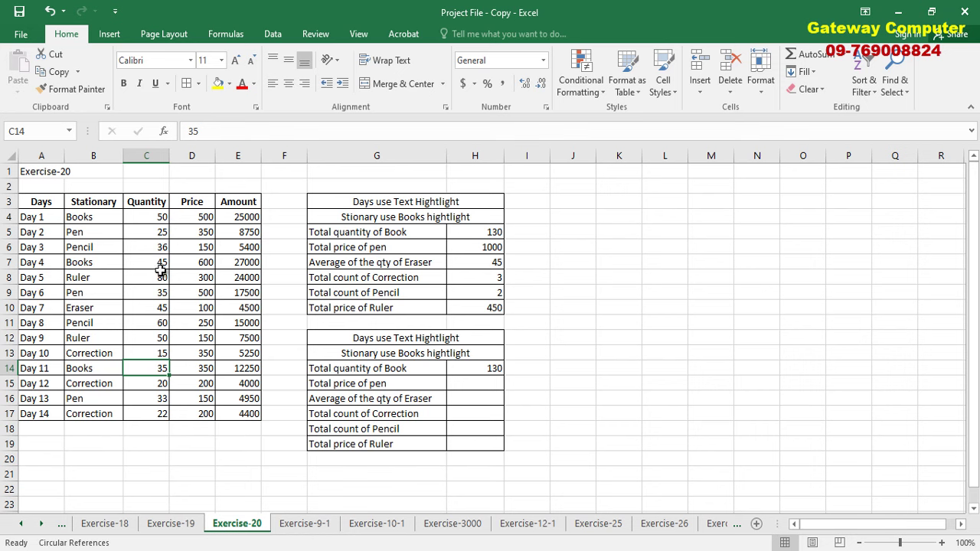
pyautogui.click(159, 218)
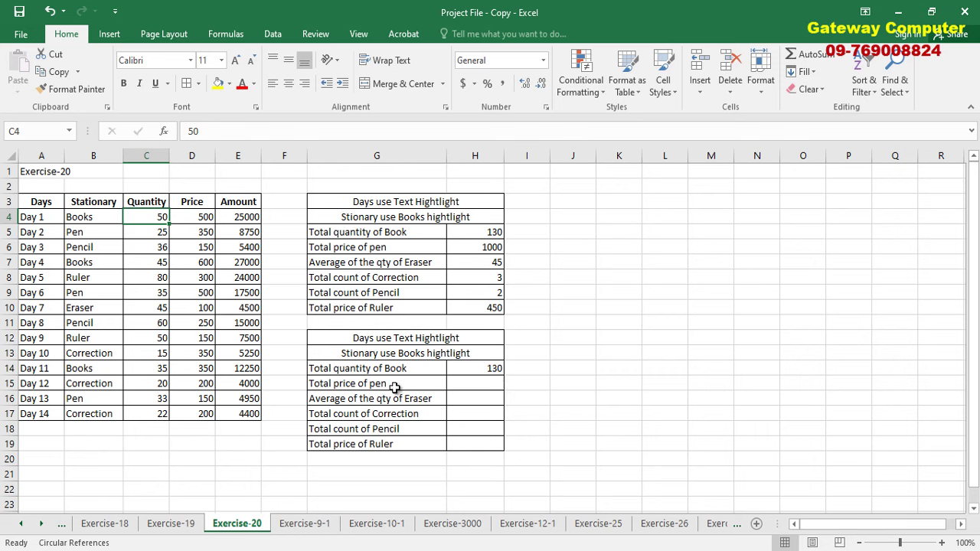
# Enter =SUMIF(B4:B17,B5,D4:D17) in H15 to total the price of Pen in the second summary table
pyautogui.click(469, 384)
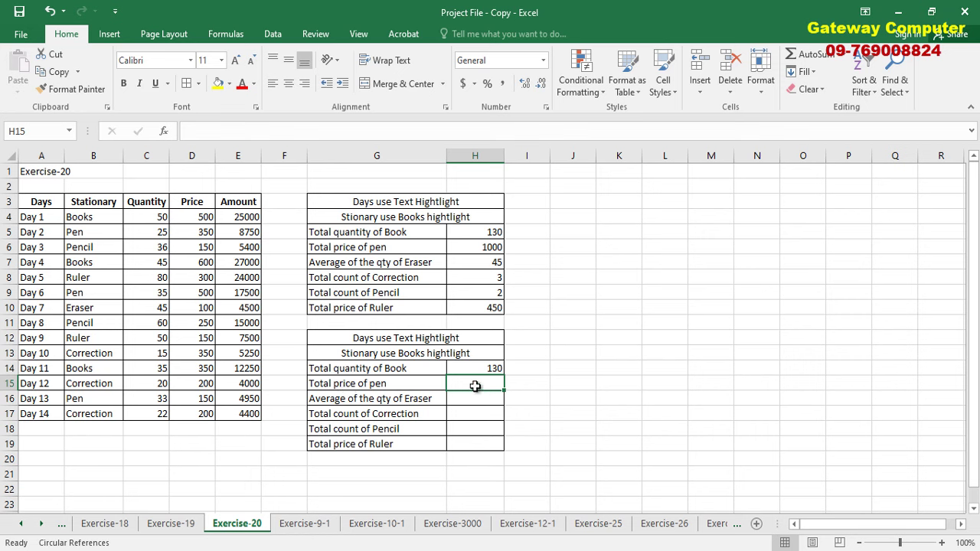
pyautogui.write('=')
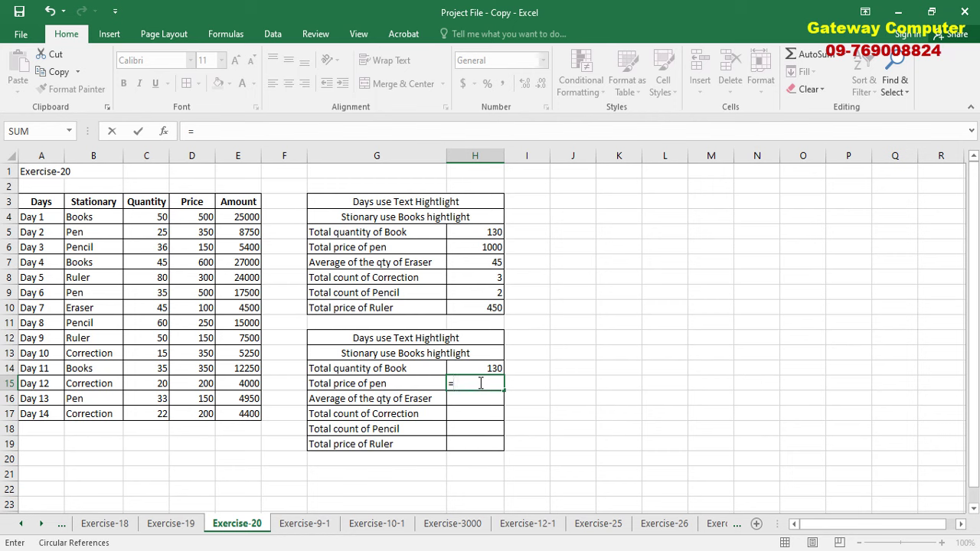
pyautogui.write('sumif(')
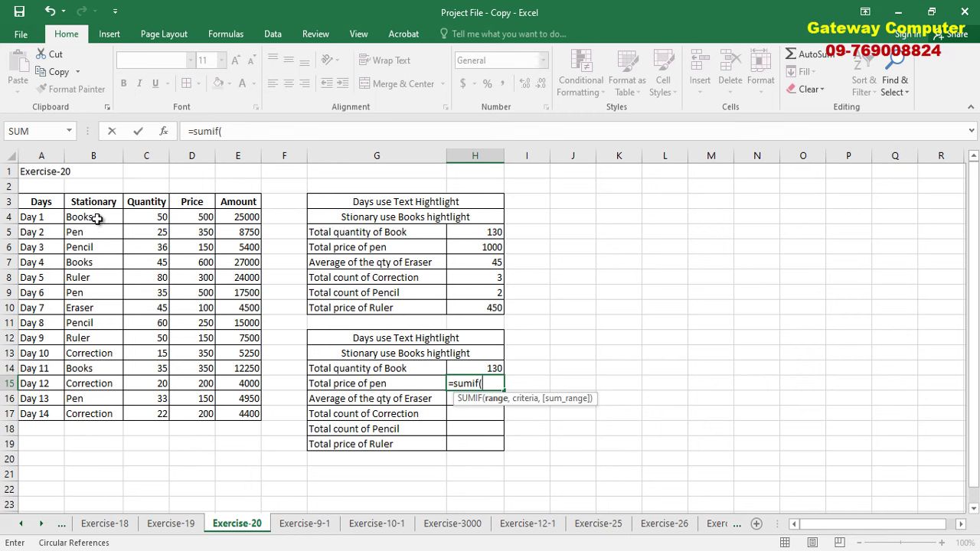
pyautogui.moveTo(94, 217); pyautogui.dragTo(95, 409)
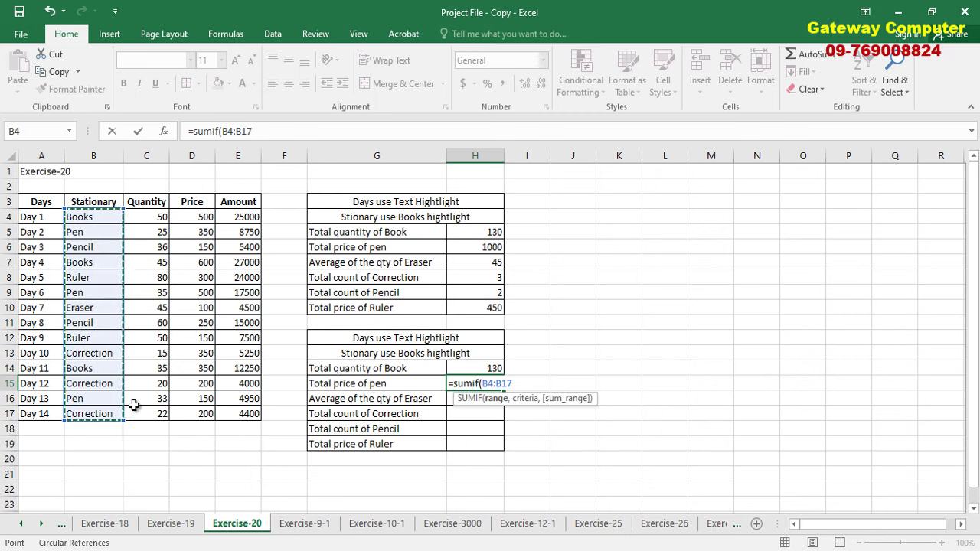
pyautogui.write(',')
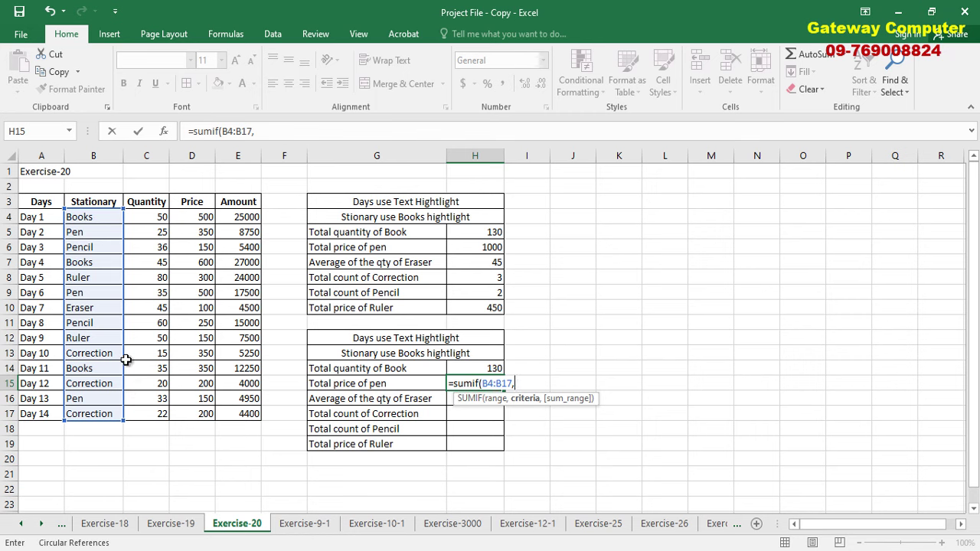
pyautogui.click(84, 234)
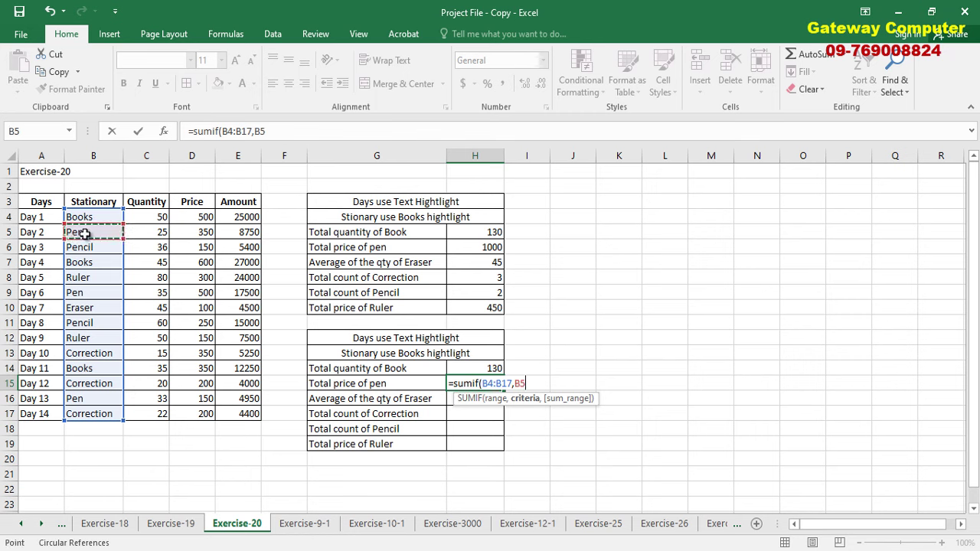
pyautogui.write(',')
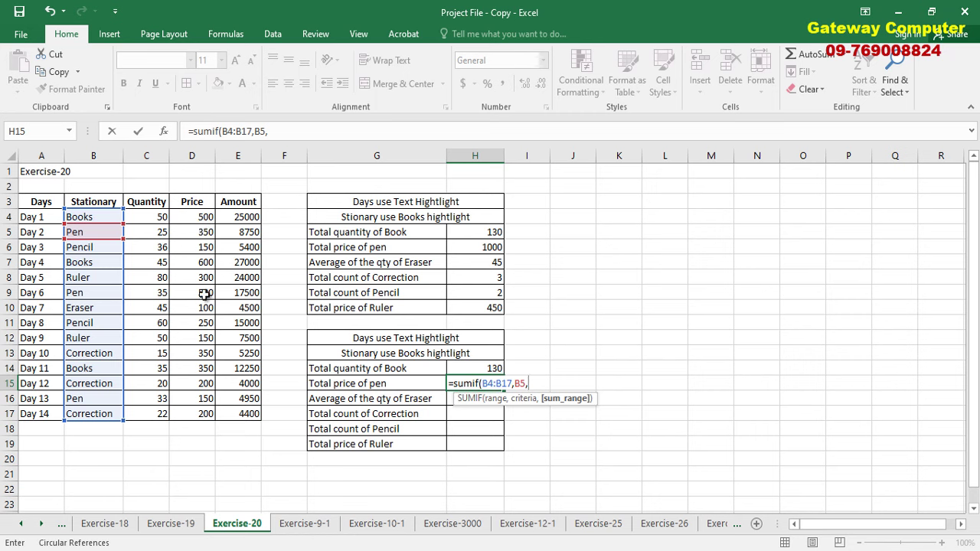
pyautogui.click(198, 233)
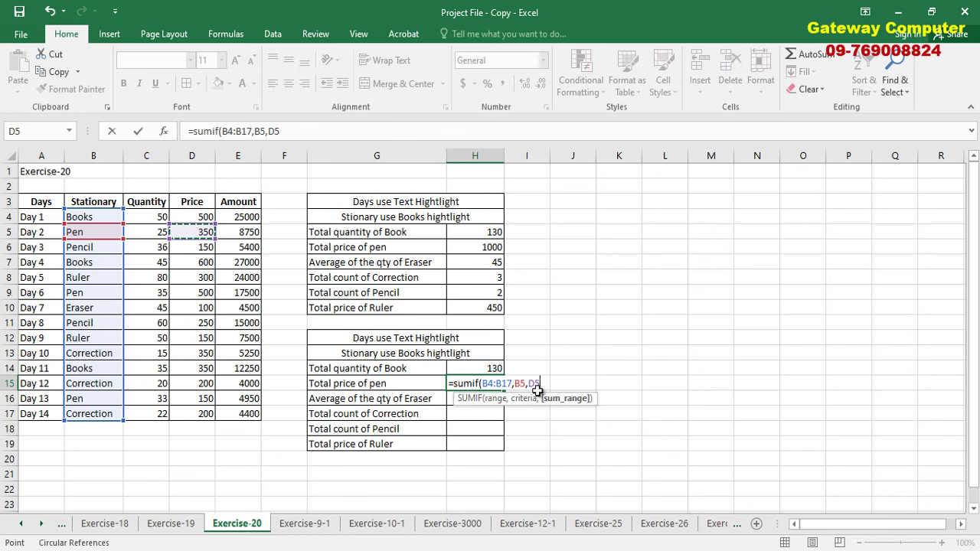
pyautogui.moveTo(193, 217); pyautogui.dragTo(198, 414)
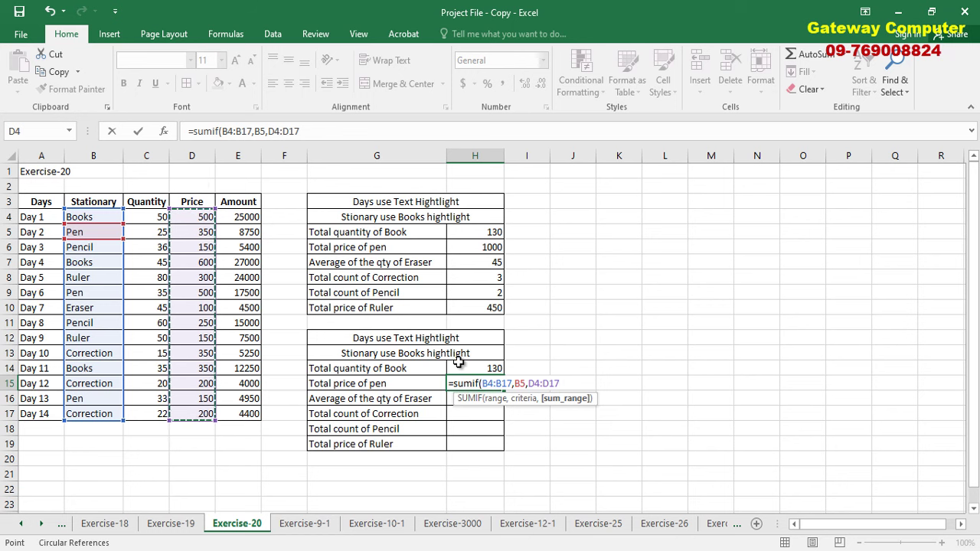
pyautogui.press('Return')
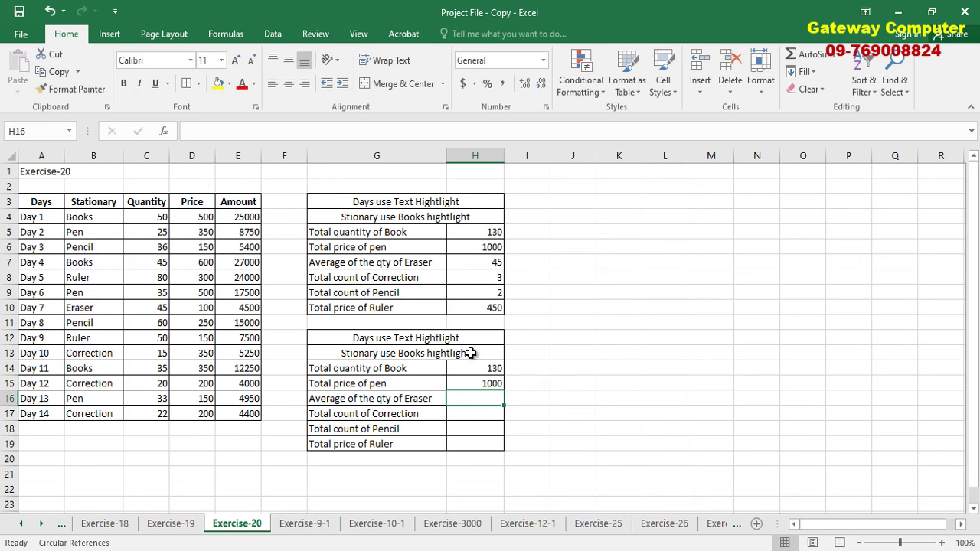
pyautogui.click(488, 383)
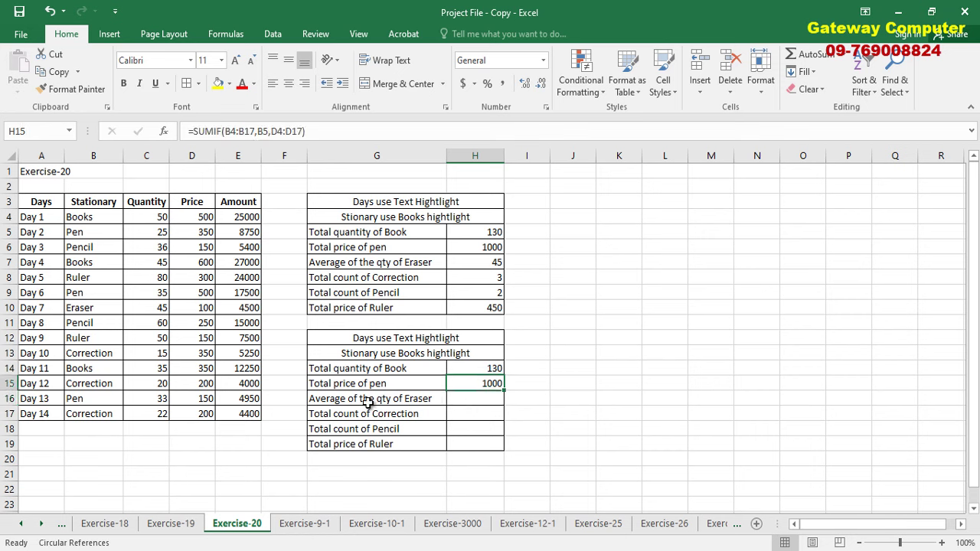
# Enter =AVERAGEIF(B4:B17,B10,C4:C17) in H16 to average the quantity of Eraser in the second summary table
pyautogui.click(466, 401)
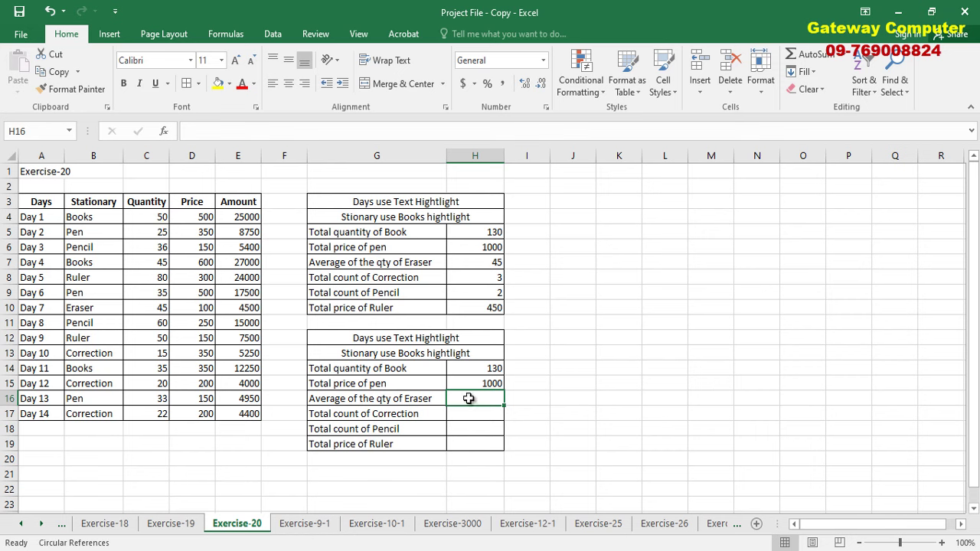
pyautogui.write('=ag')
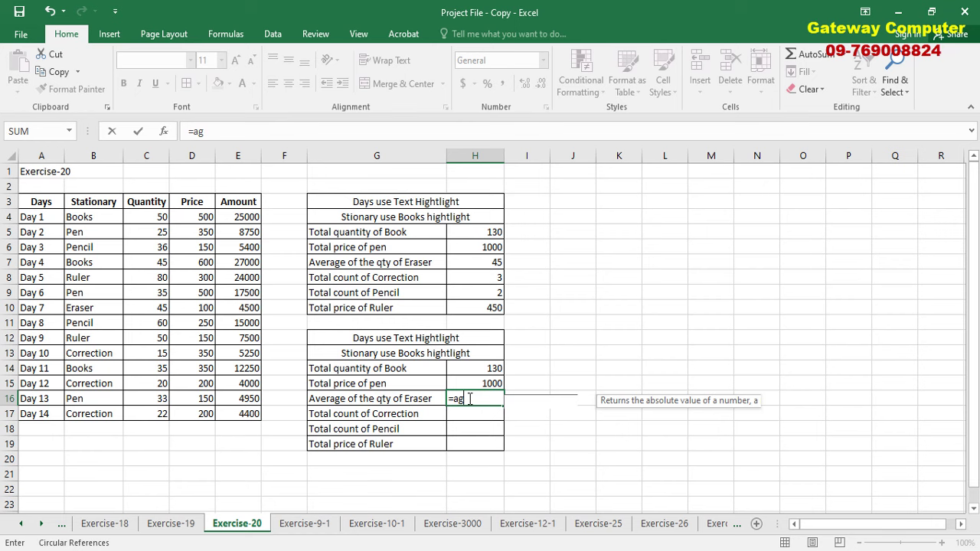
pyautogui.press('BackSpace')
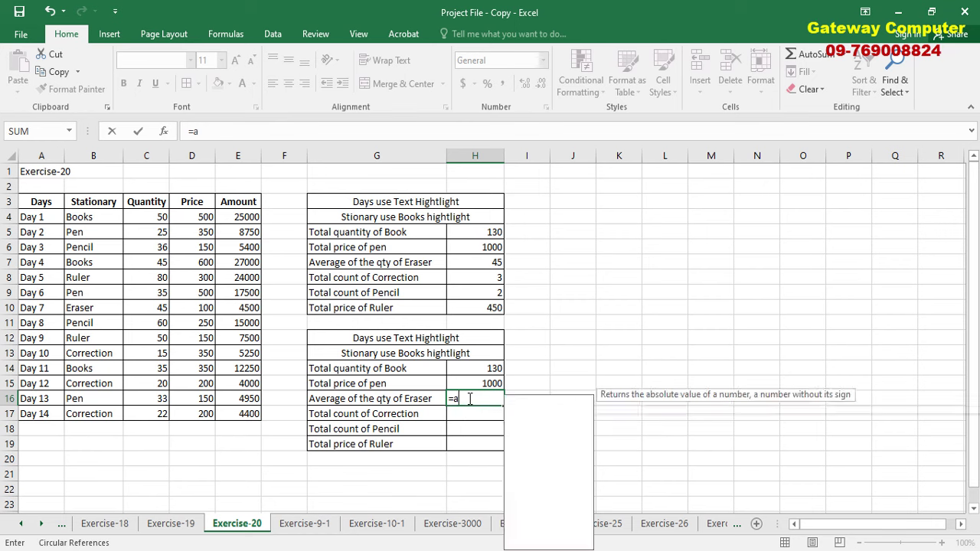
pyautogui.write('verageif')
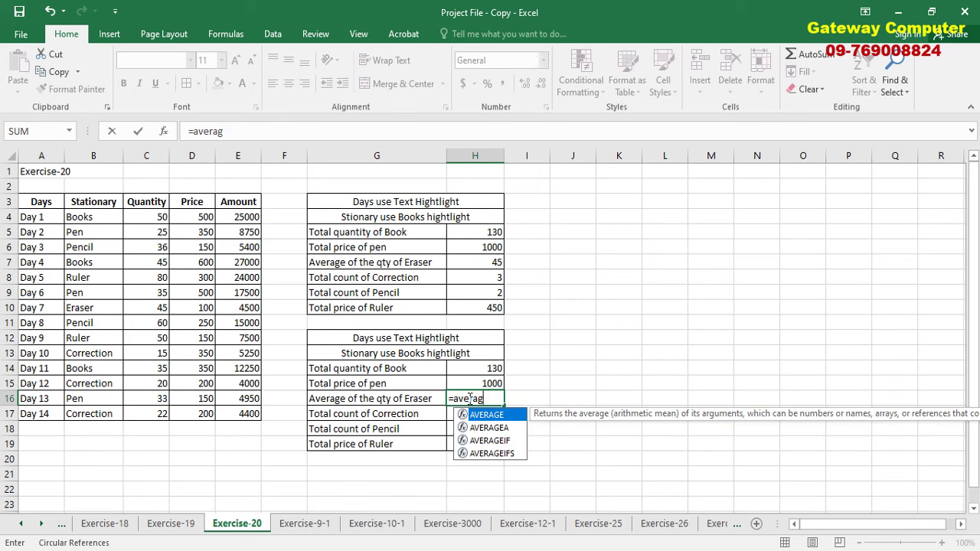
pyautogui.press('BackSpace')
pyautogui.press('BackSpace')
pyautogui.write('if(')
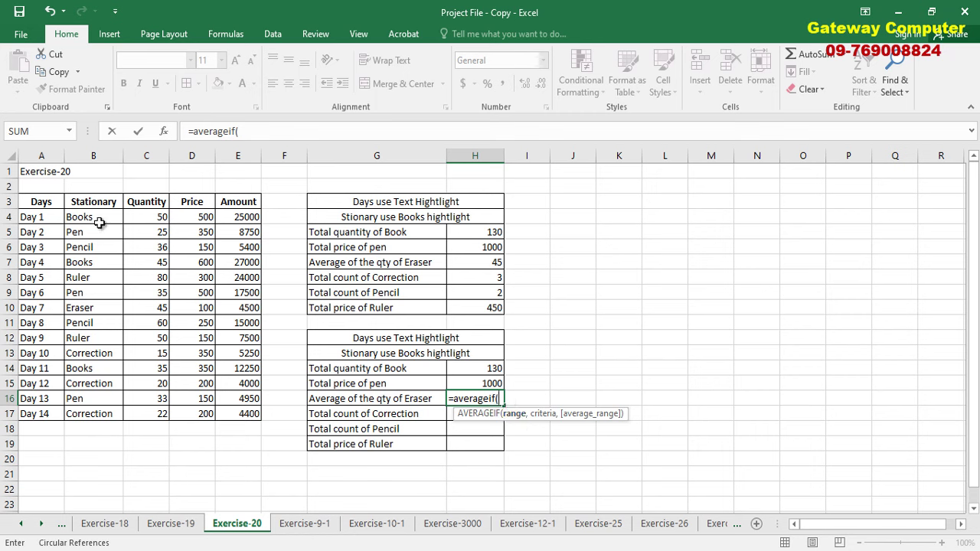
pyautogui.moveTo(87, 217); pyautogui.dragTo(102, 412)
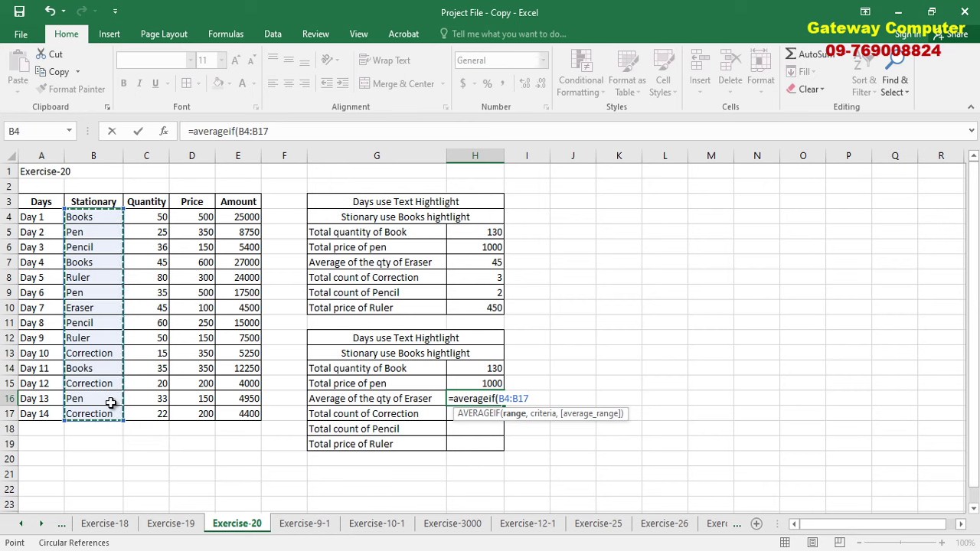
pyautogui.write(',')
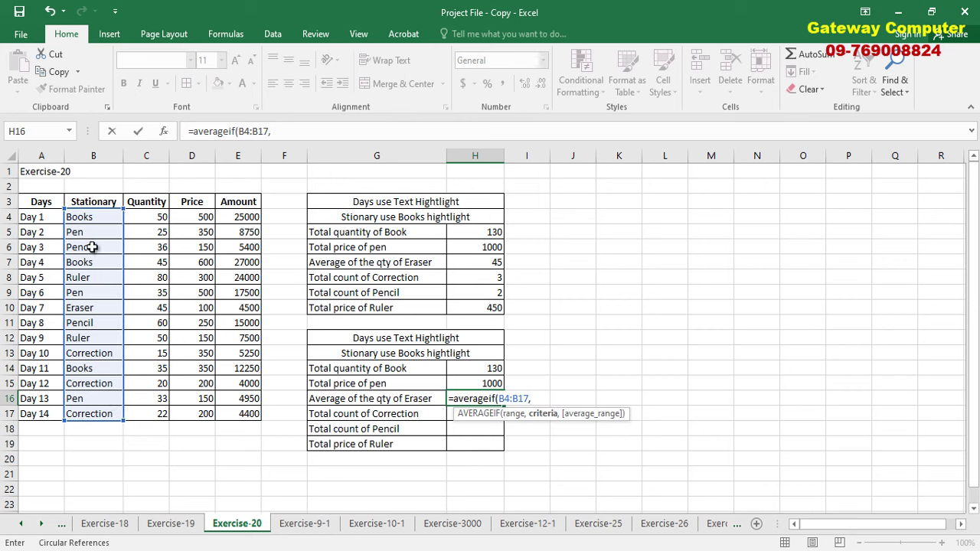
pyautogui.click(90, 310)
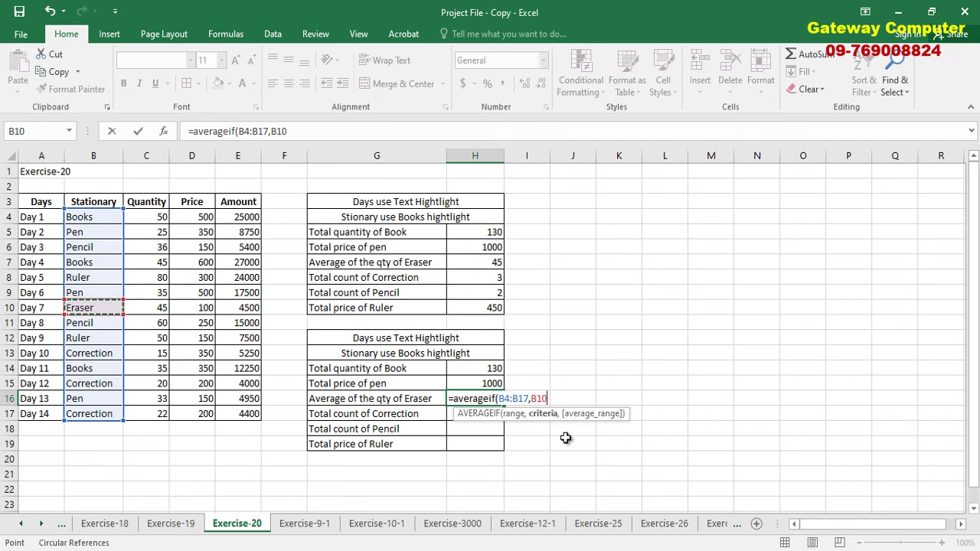
pyautogui.write(',')
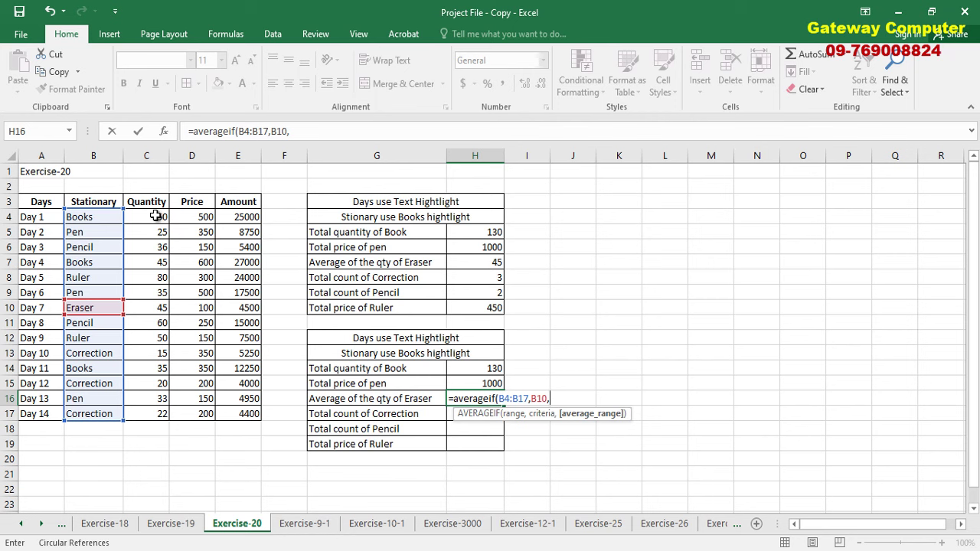
pyautogui.moveTo(155, 217); pyautogui.dragTo(175, 403)
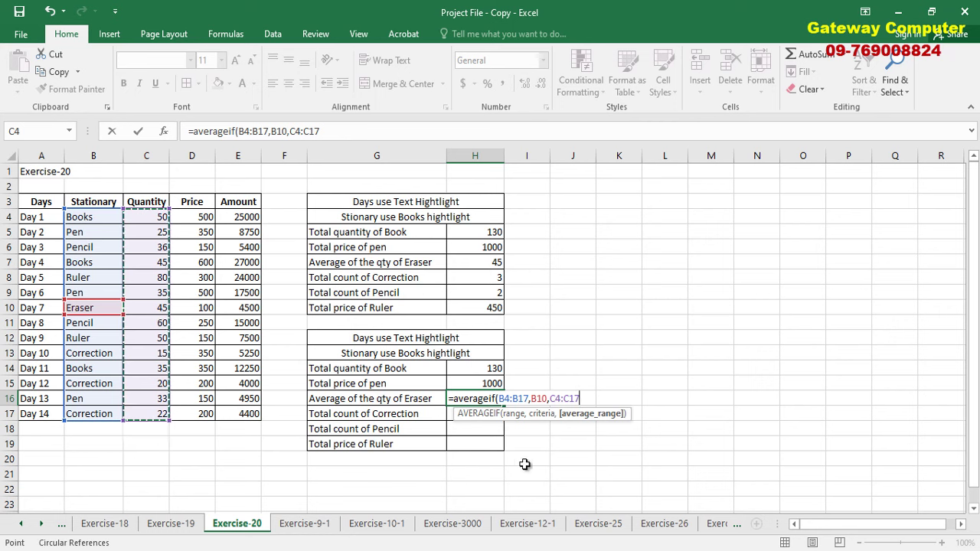
pyautogui.write(')')
pyautogui.press('Return')
pyautogui.click(481, 400)
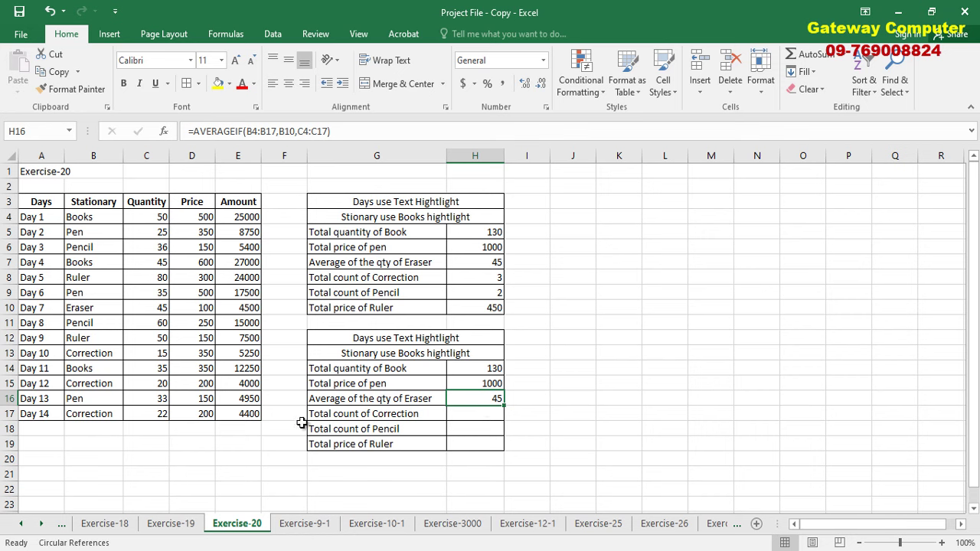
# Enter =COUNTIF(B4:B17,B13) in H17 to count the Correction entries in the second summary table
pyautogui.click(476, 414)
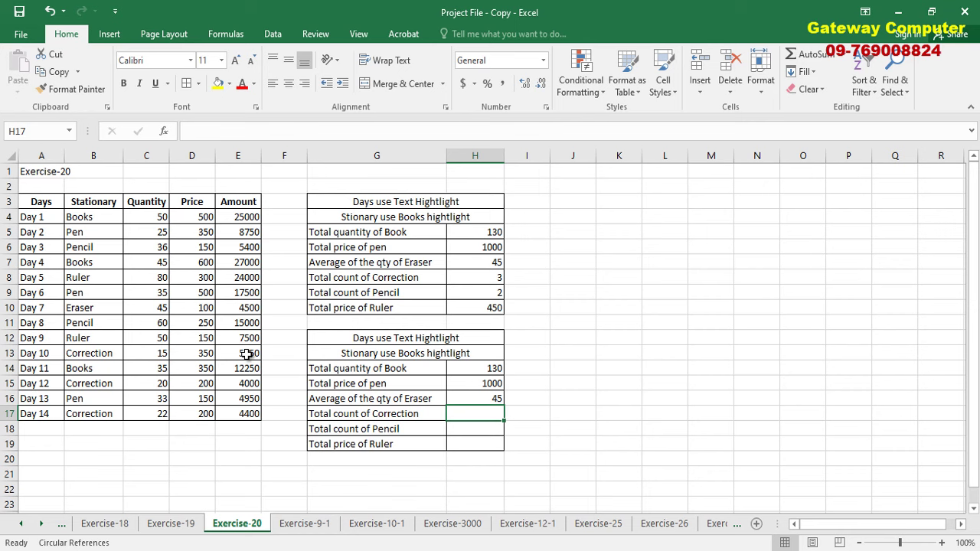
pyautogui.write('=')
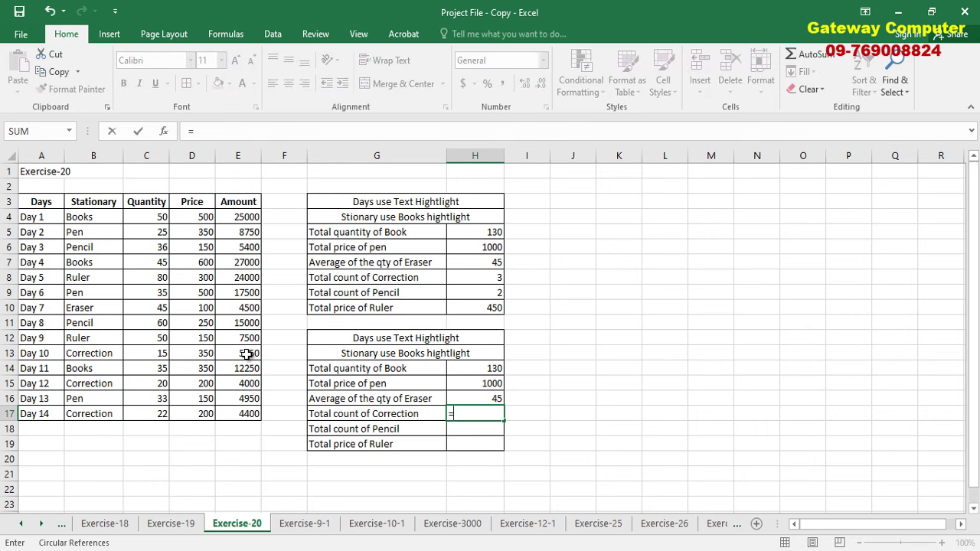
pyautogui.write('co')
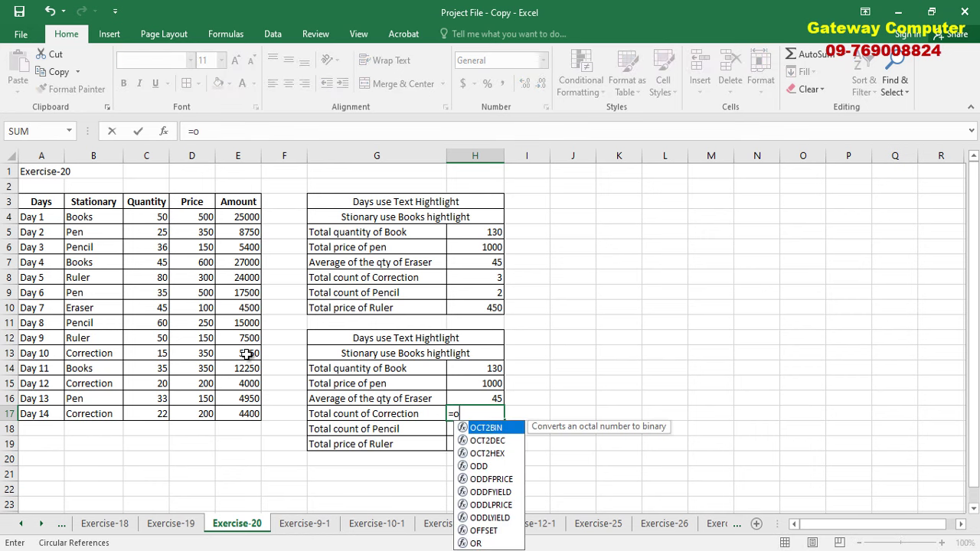
pyautogui.press('BackSpace')
pyautogui.write('countif(f')
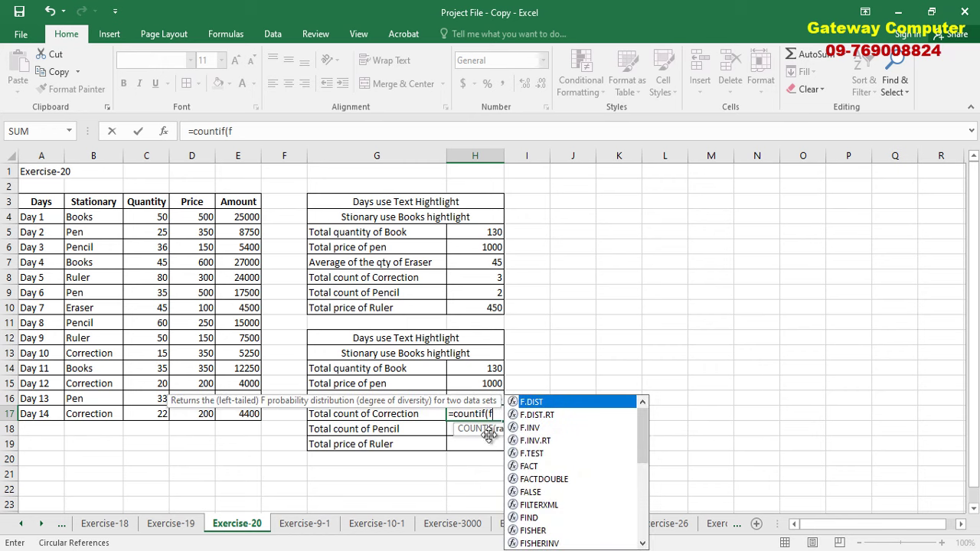
pyautogui.press('BackSpace')
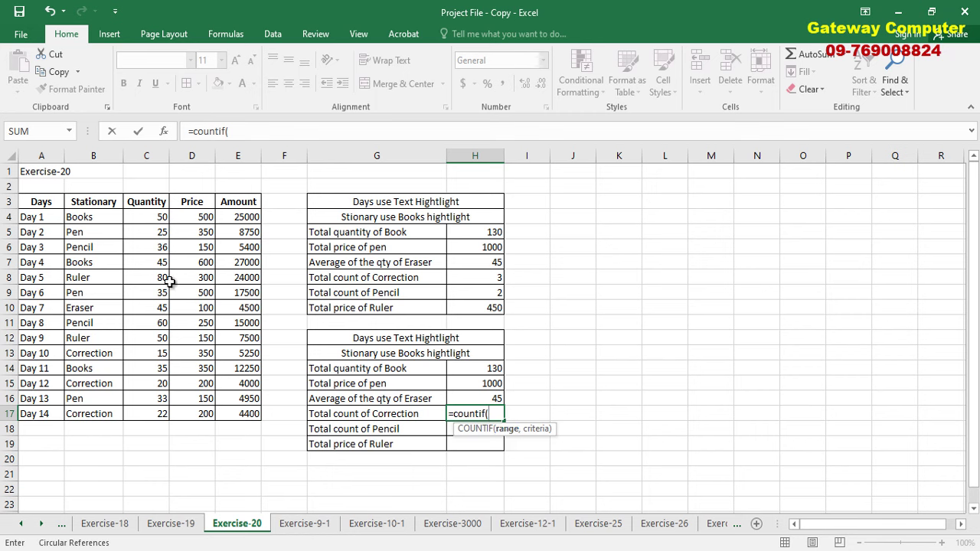
pyautogui.moveTo(95, 217); pyautogui.dragTo(114, 413)
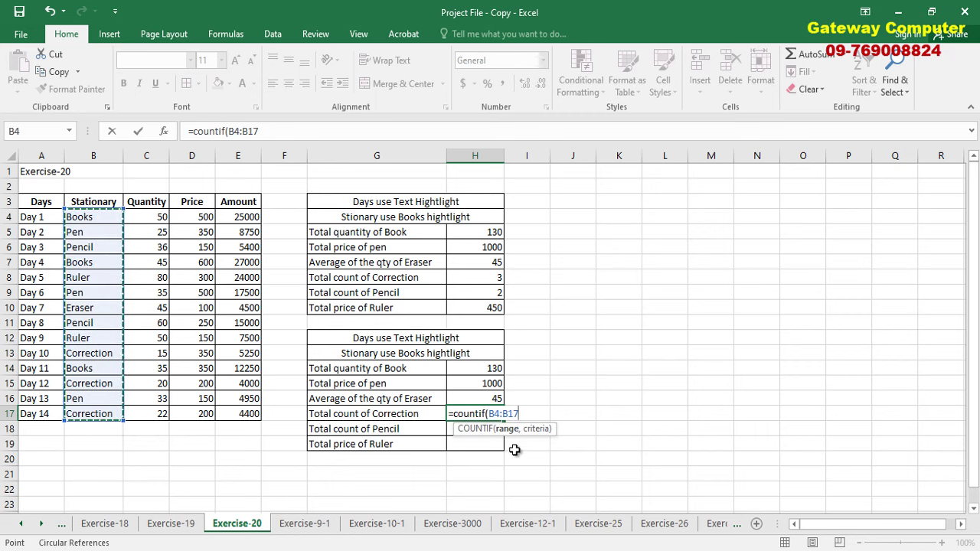
pyautogui.write(',')
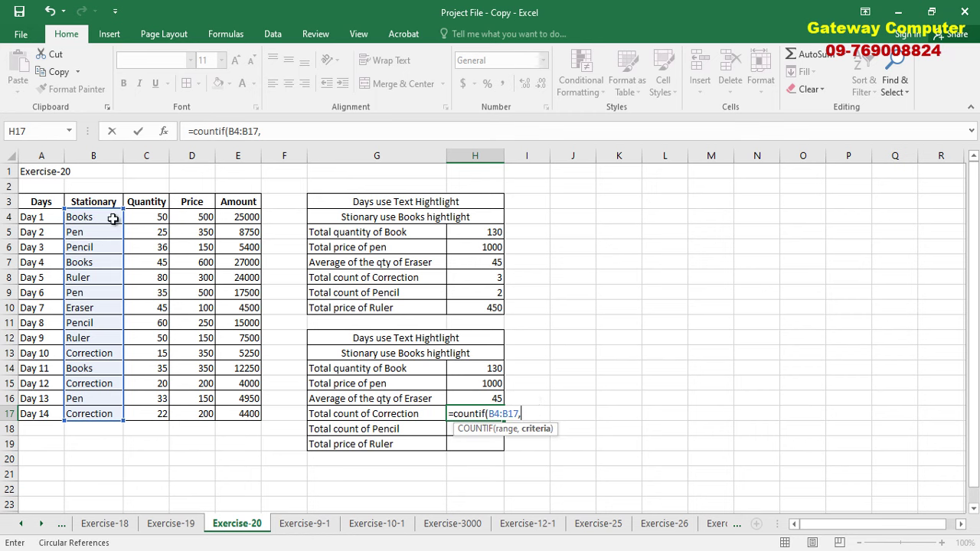
pyautogui.click(92, 355)
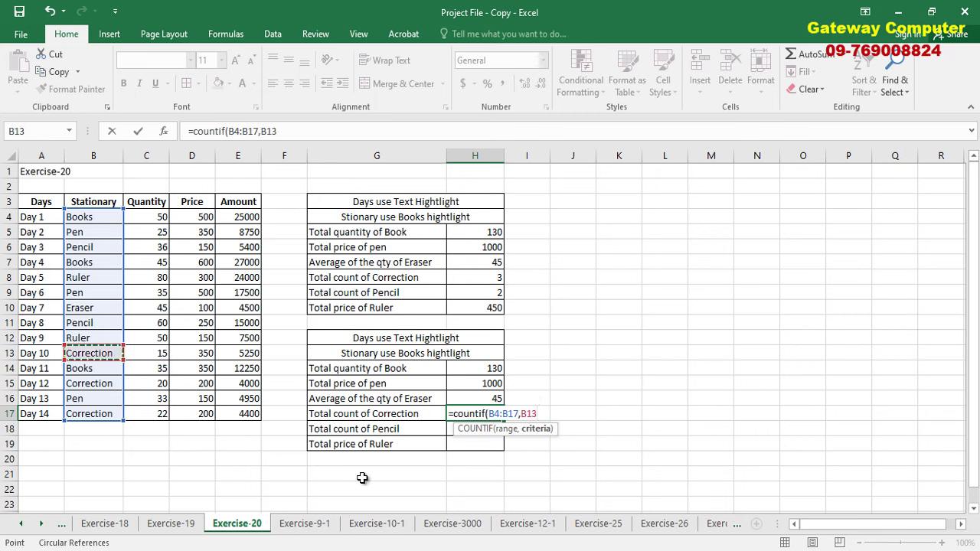
pyautogui.write(')')
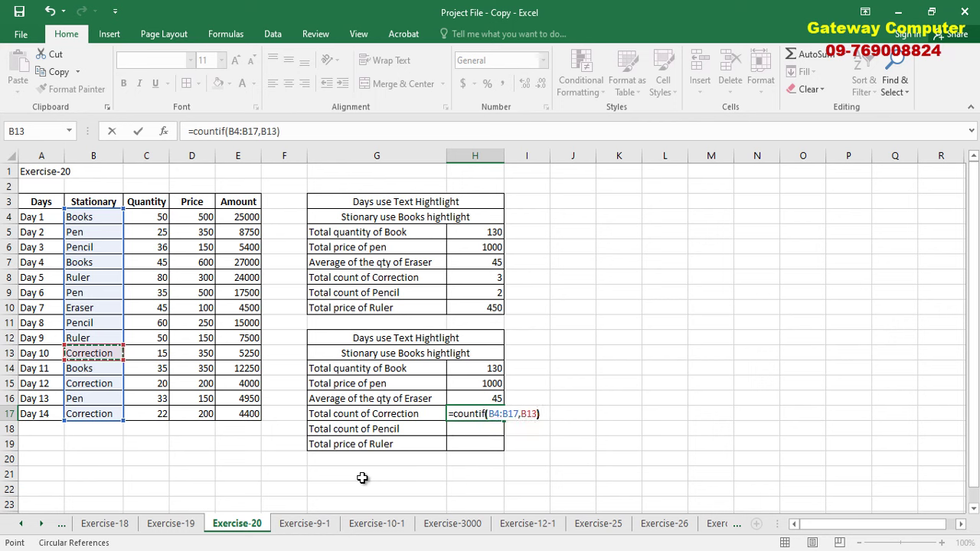
pyautogui.press('Return')
pyautogui.click(472, 415)
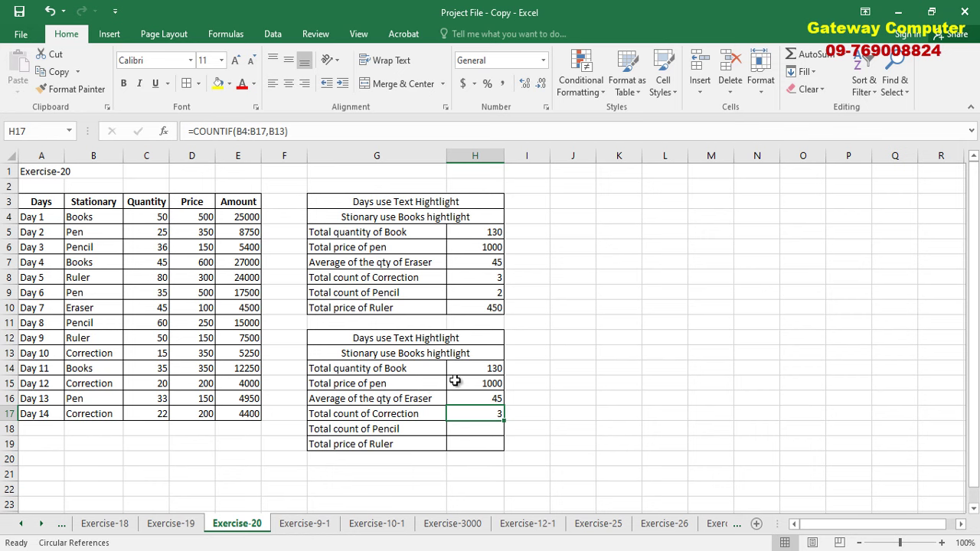
pyautogui.click(480, 433)
pyautogui.click(483, 445)
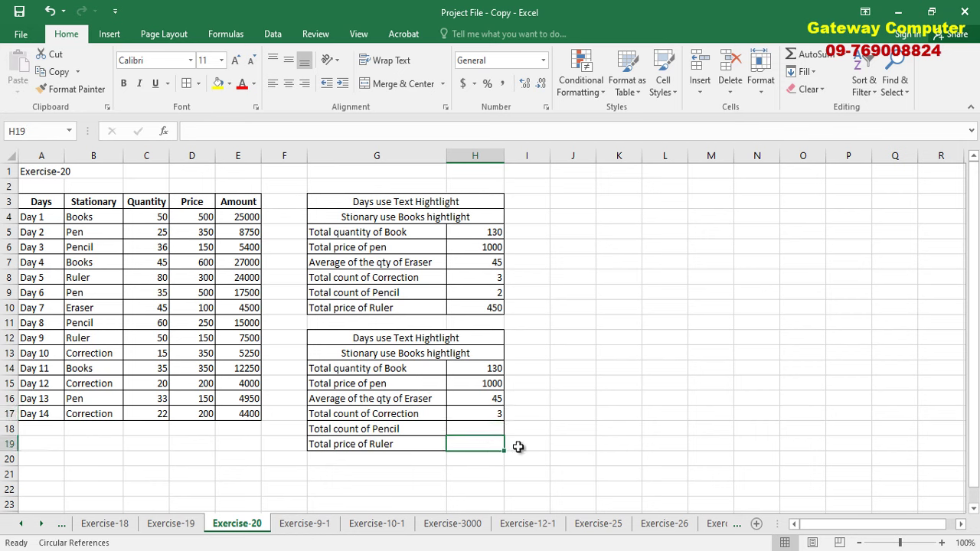